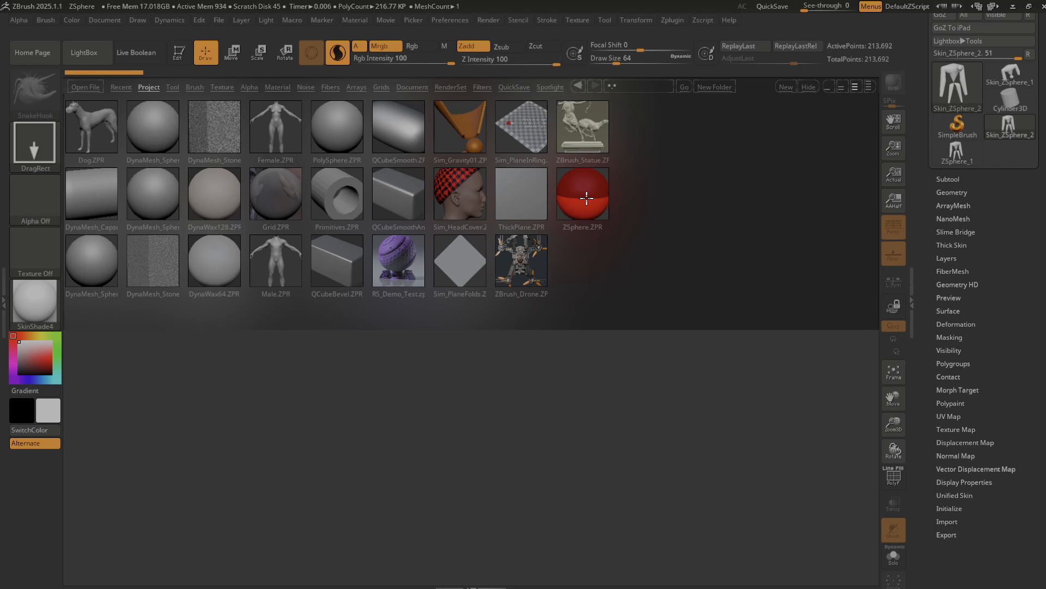
Open the ZSphere.ZPR sample project without saving the current project.
double_click(587, 197)
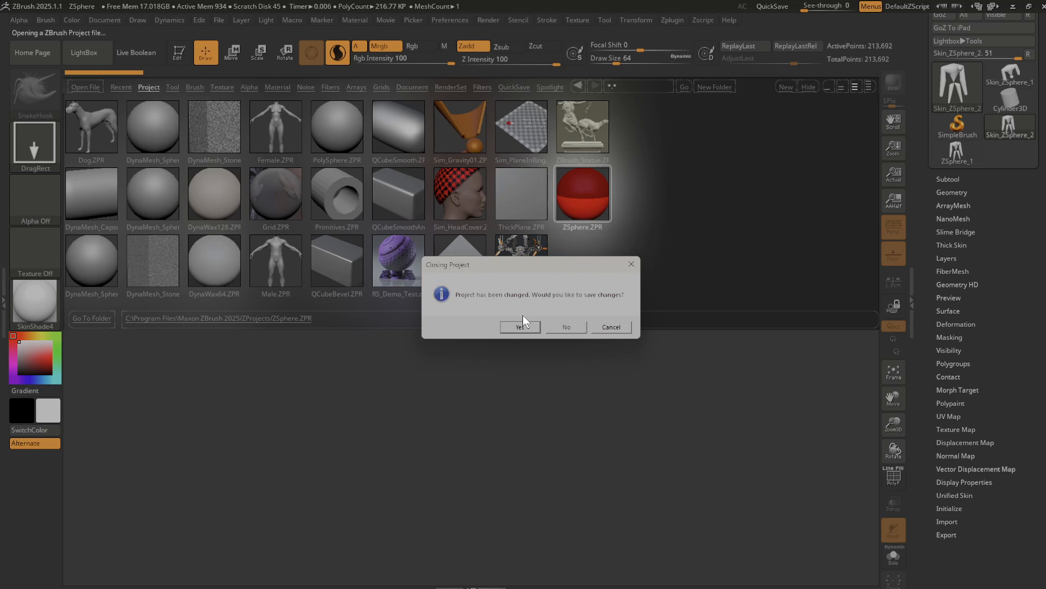
left_click(521, 327)
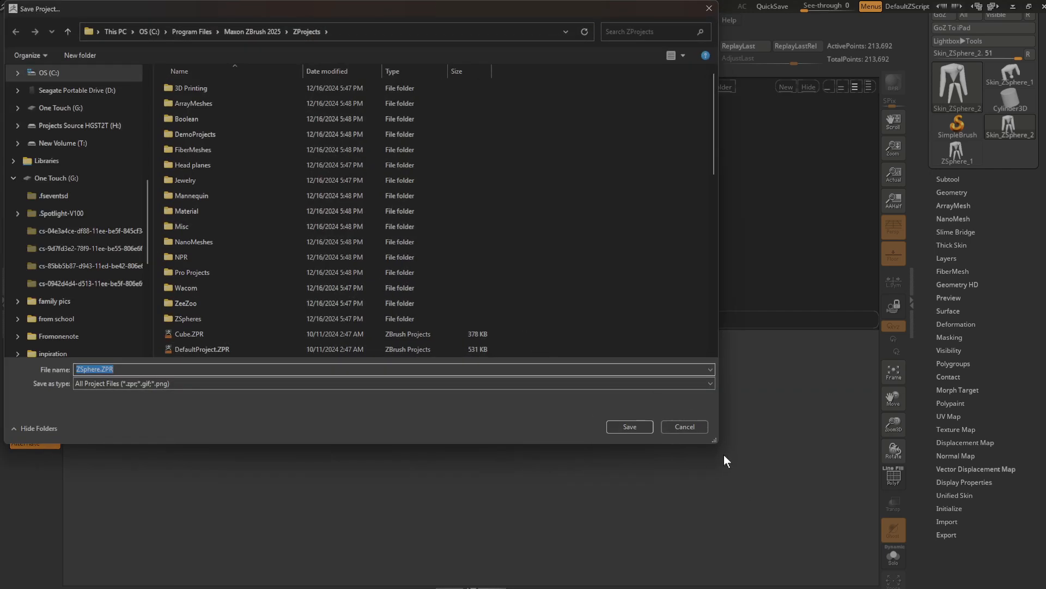
left_click(699, 427)
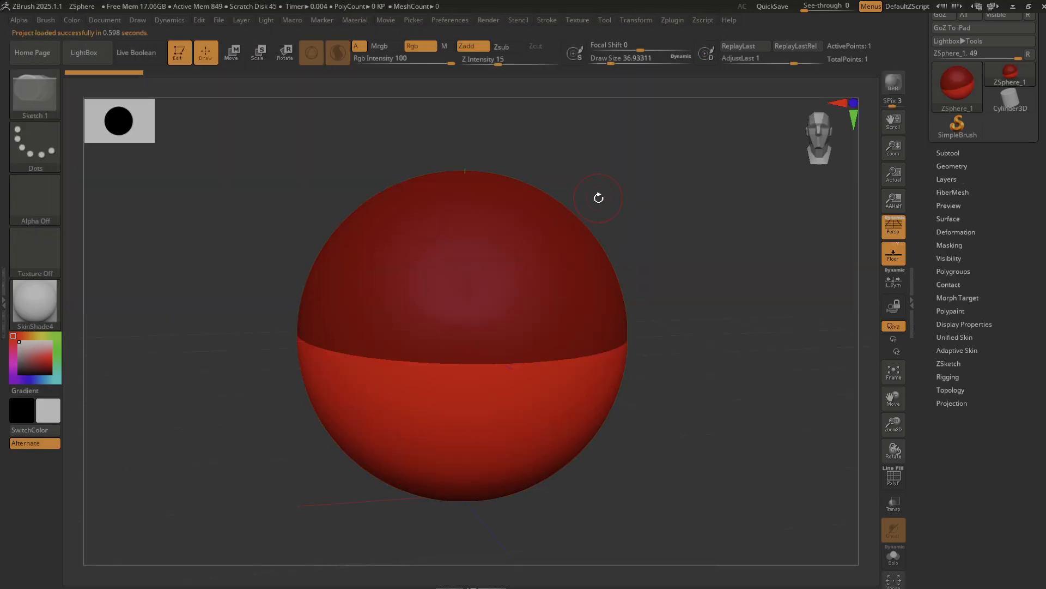
Add a mirrored pair of smaller child ZSpheres to the underside of the root ZSphere.
left_click_drag(696, 285, 785, 188)
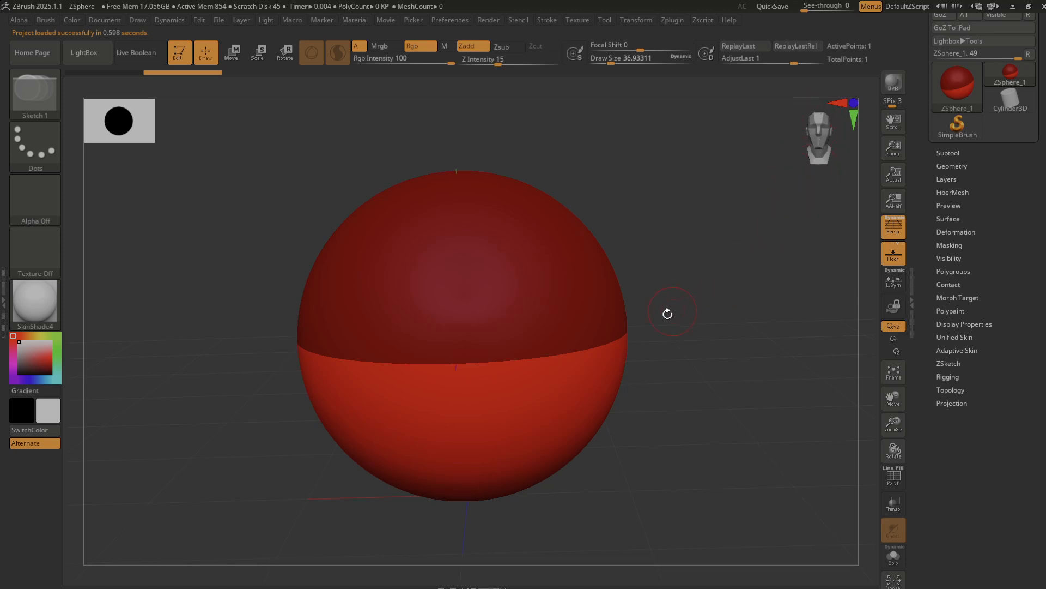
left_click_drag(894, 421, 887, 406)
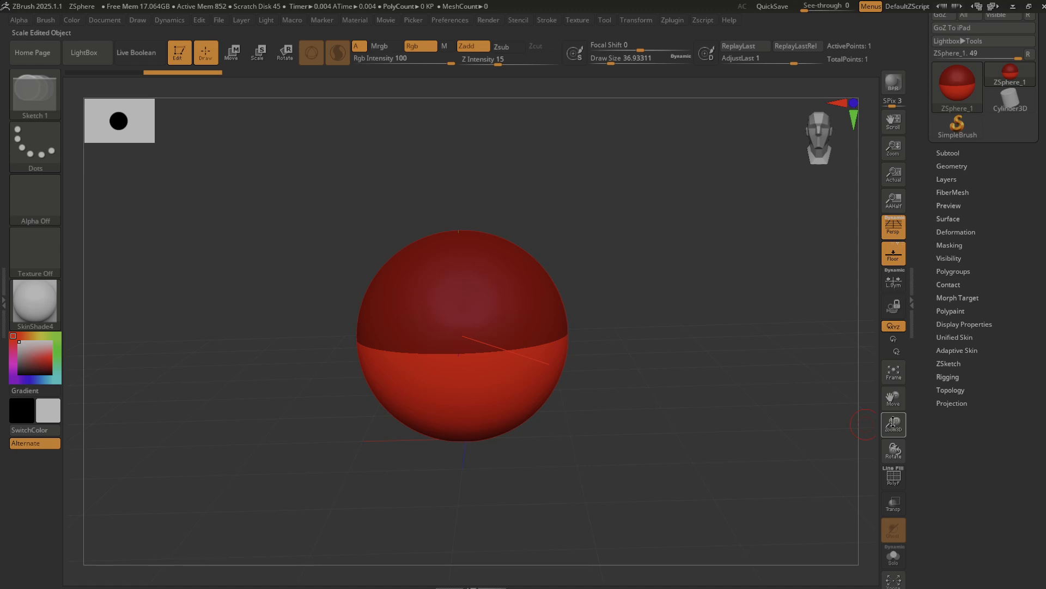
left_click_drag(898, 422, 892, 414)
left_click_drag(646, 341, 643, 339)
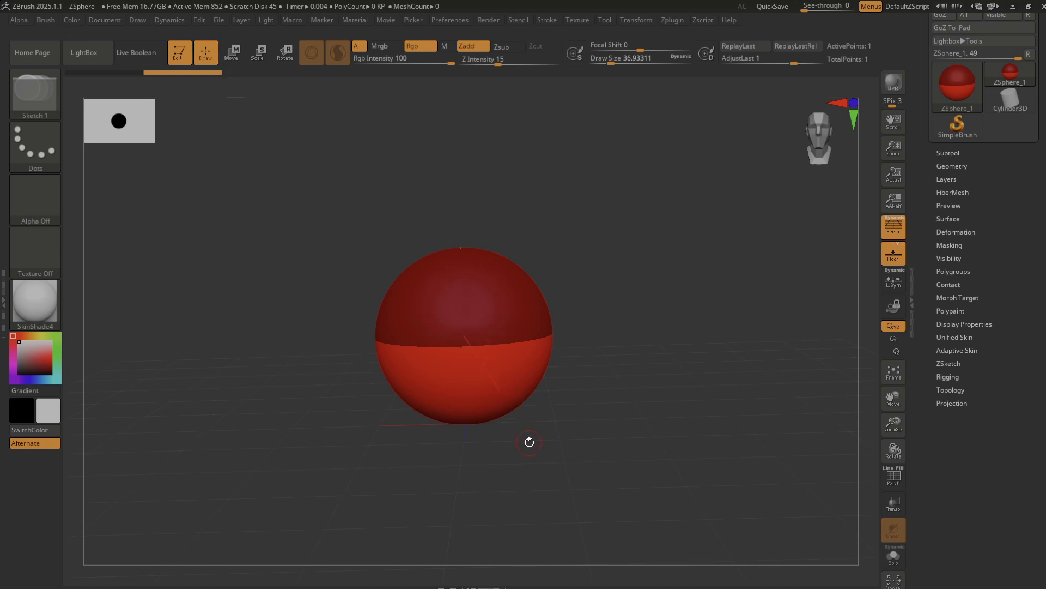
left_click_drag(510, 409, 542, 427)
left_click_drag(635, 451, 585, 464)
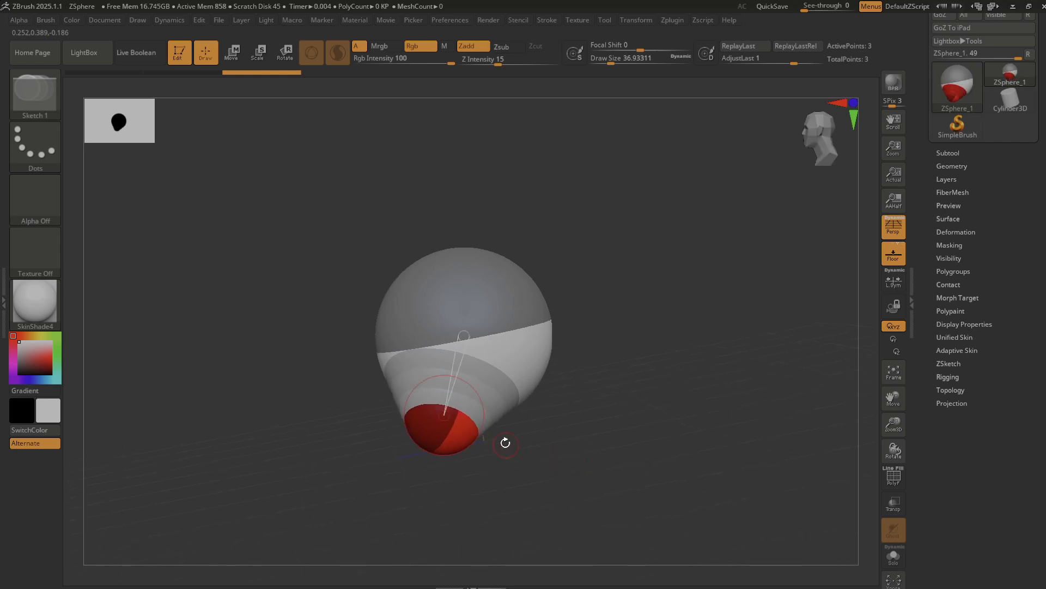
Centre the two child ZSpheres front to back under the root and spread them outward and upward as hip joints.
key("w")
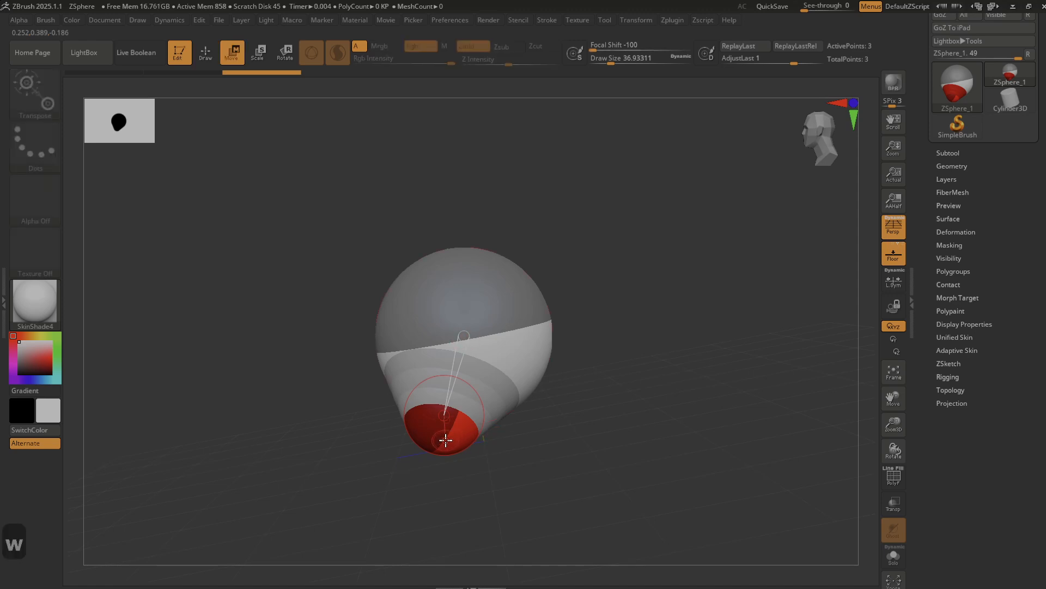
left_click_drag(446, 439, 483, 439)
left_click_drag(438, 470, 491, 451)
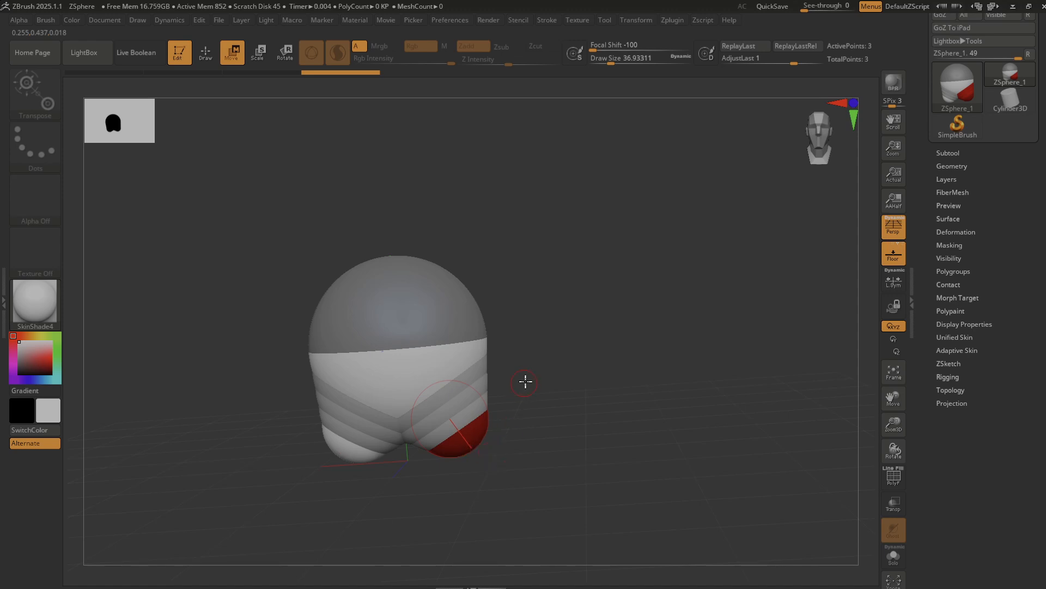
left_click_drag(537, 384, 538, 382)
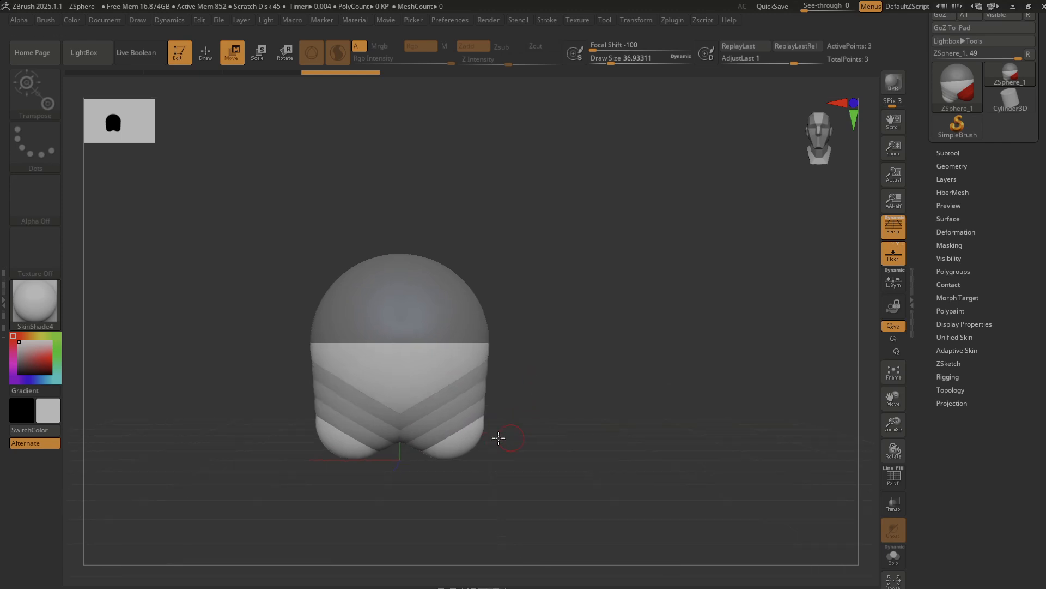
left_click_drag(460, 439, 518, 416)
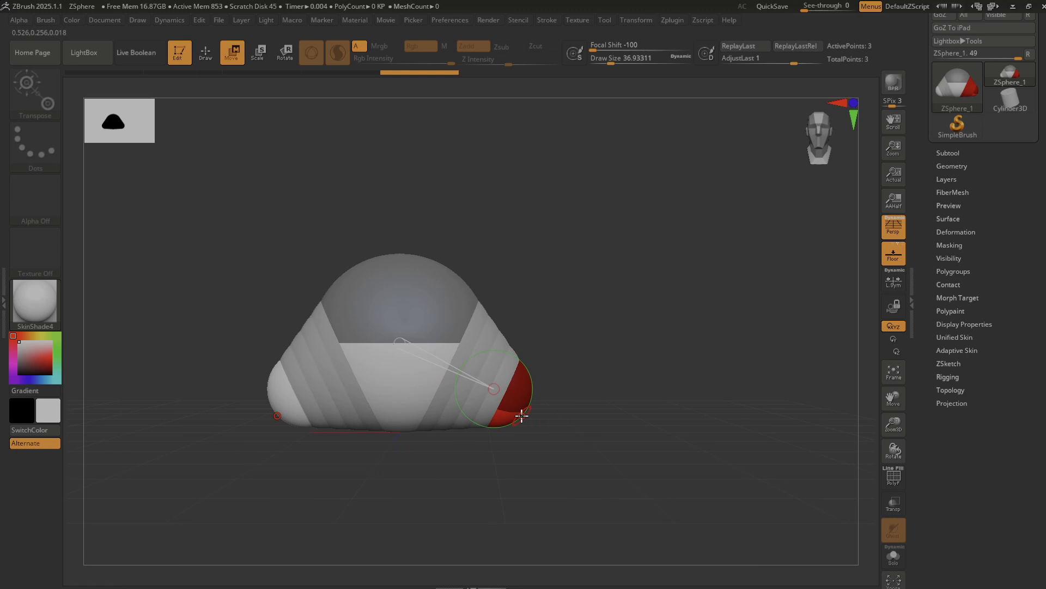
Add a mirrored pair of ZSpheres below the hips and pull them down to form the thighs.
key("q")
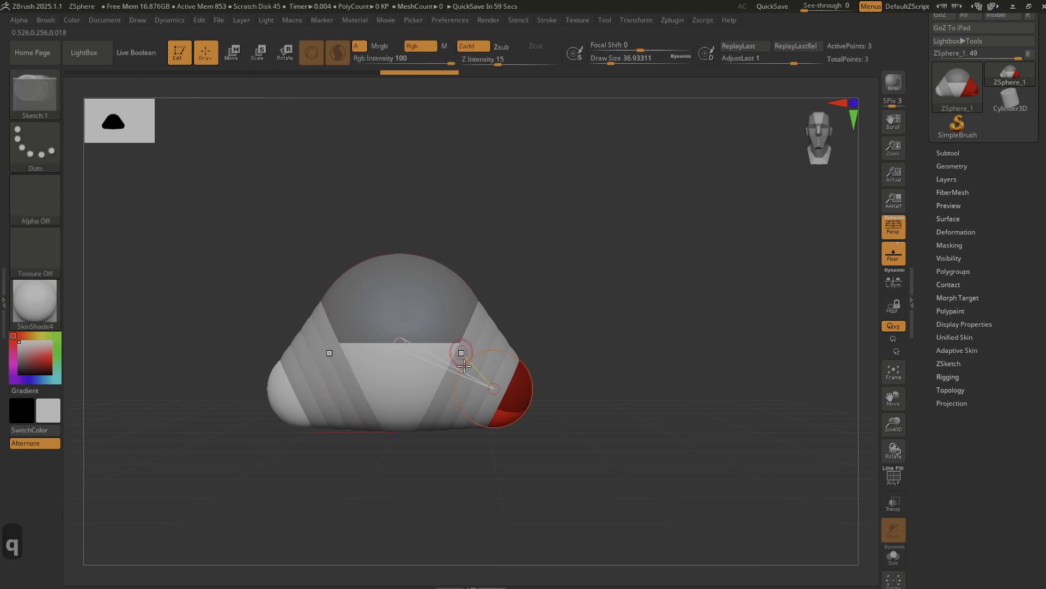
mouse_move(519, 411)
left_mouse_down()
mouse_move(549, 425)
mouse_move(510, 528)
left_mouse_up()
key("w")
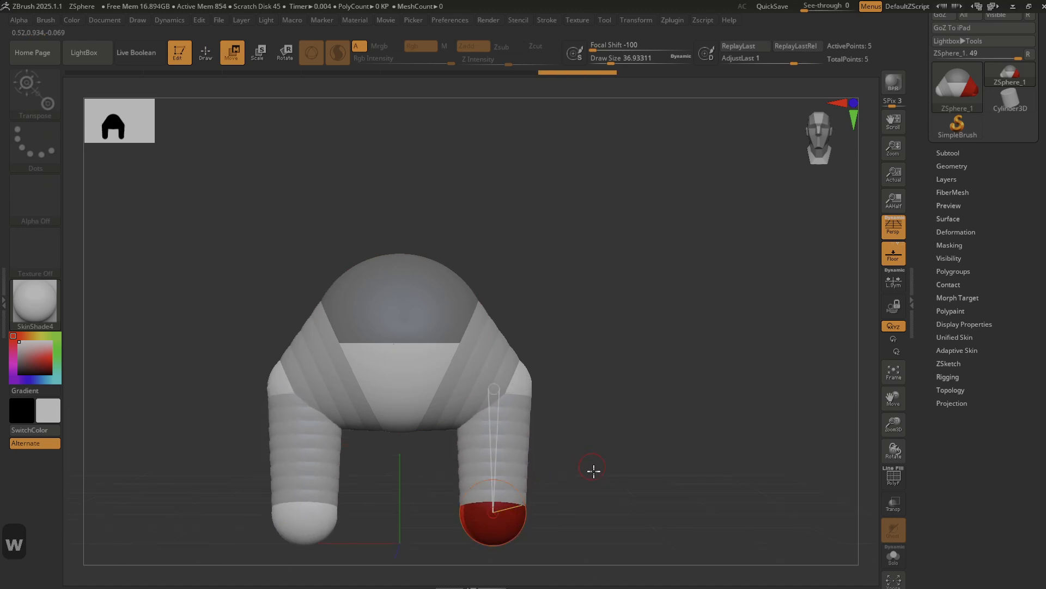
left_click_drag(591, 483, 563, 483)
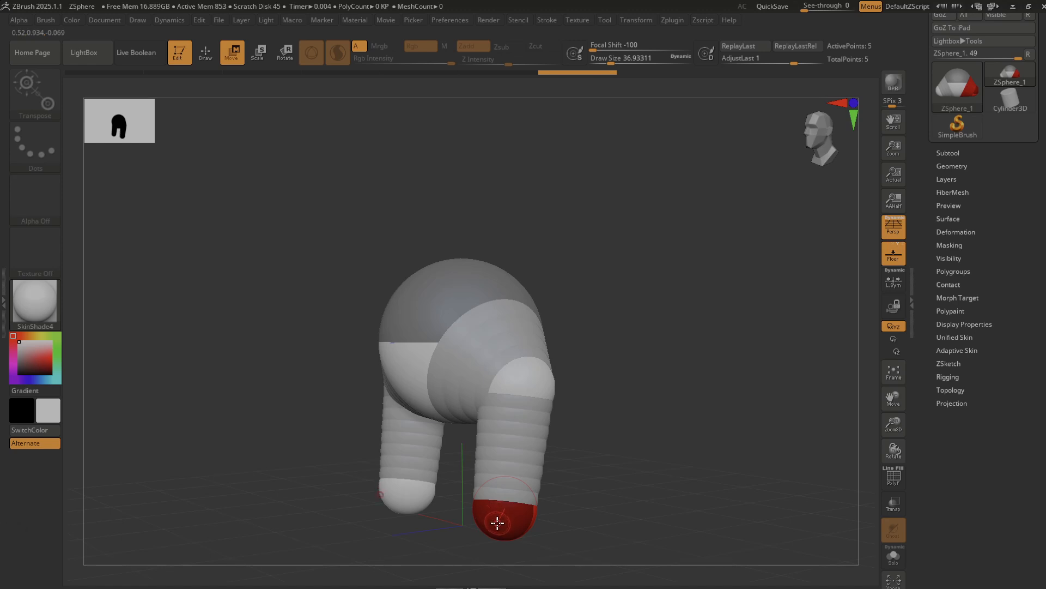
left_click_drag(493, 518, 562, 467)
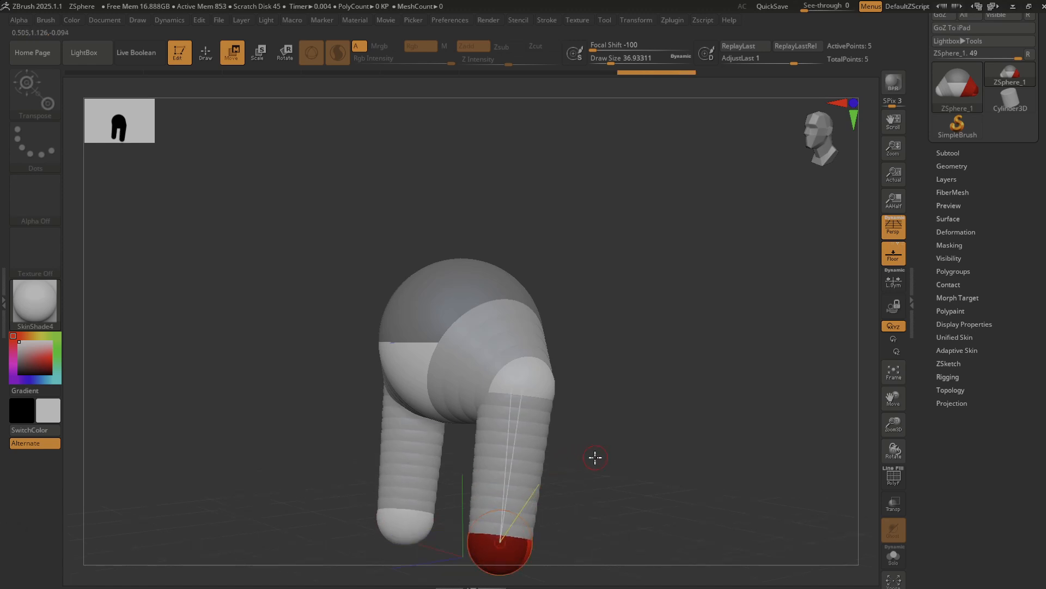
Add another mirrored pair of ZSpheres at the lower ends of the thighs to start the lower legs.
left_click_drag(587, 476, 610, 380, "alt")
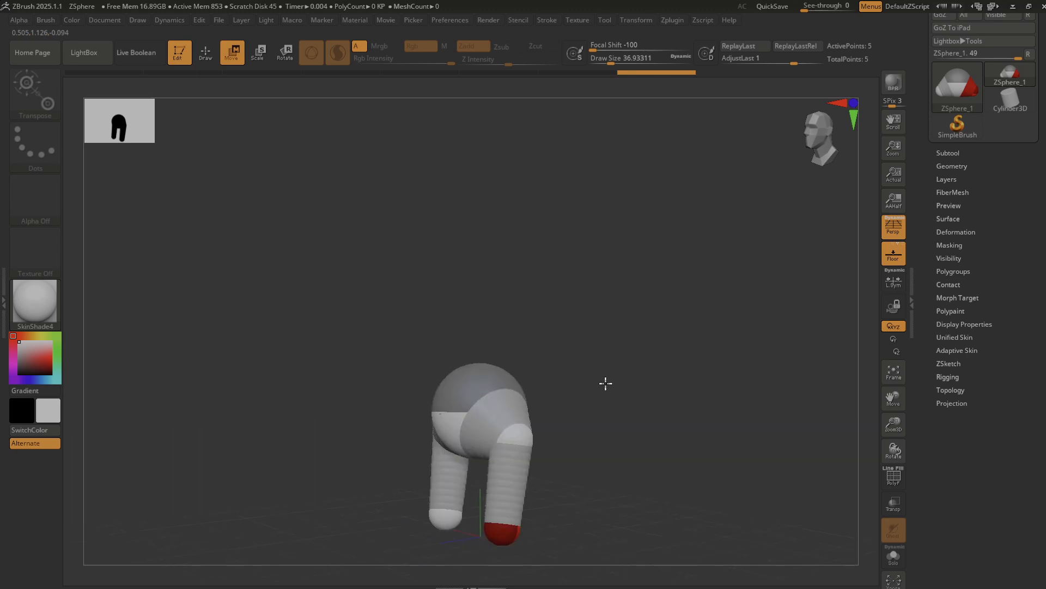
left_click_drag(565, 458, 581, 415, "alt")
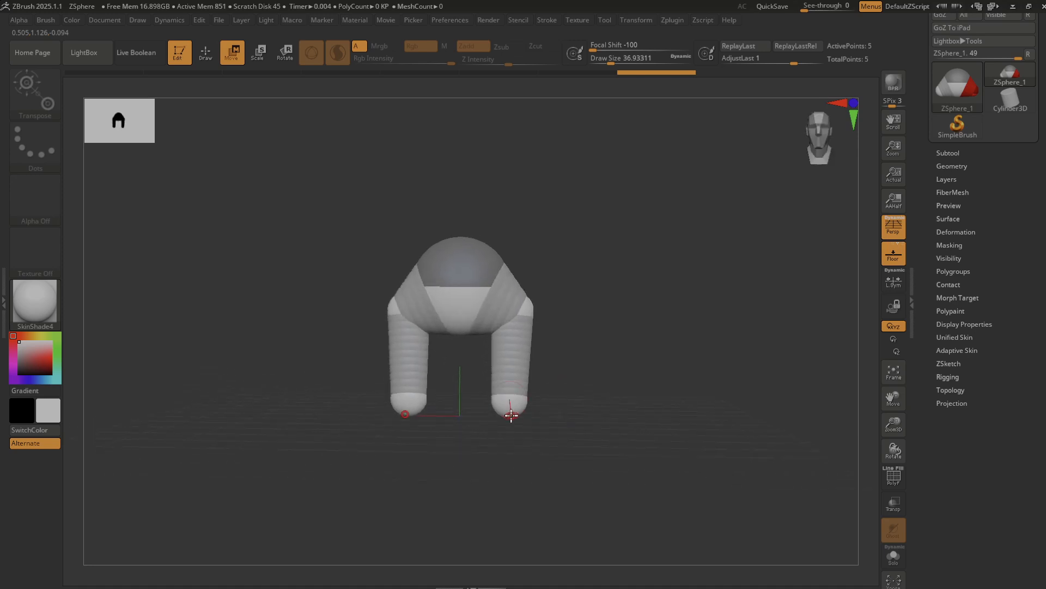
key("q")
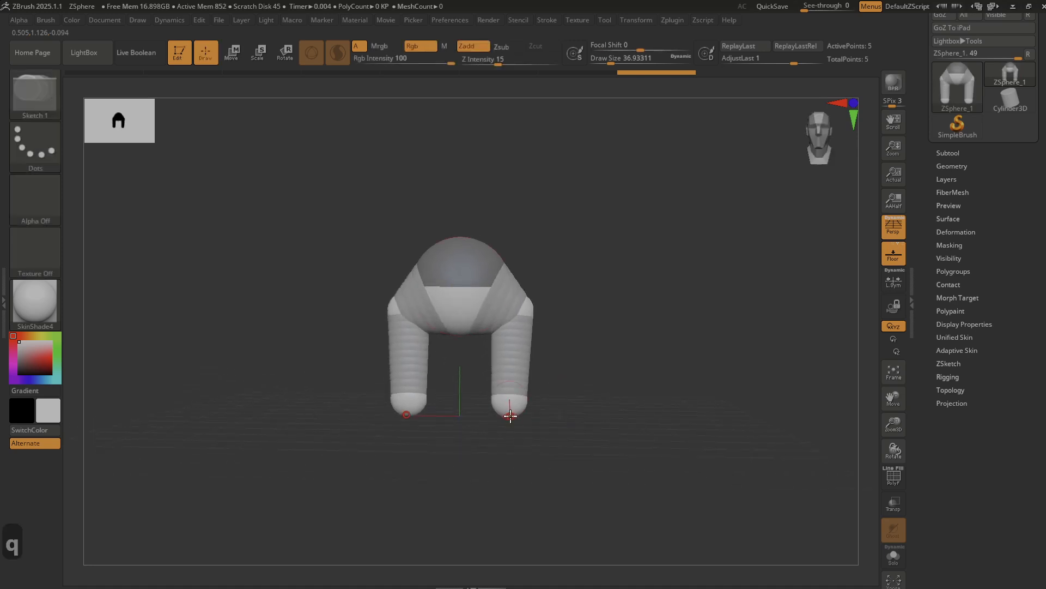
mouse_move(509, 416)
left_mouse_down()
mouse_move(524, 417)
mouse_move(509, 428)
mouse_move(507, 449)
left_mouse_up()
key("w")
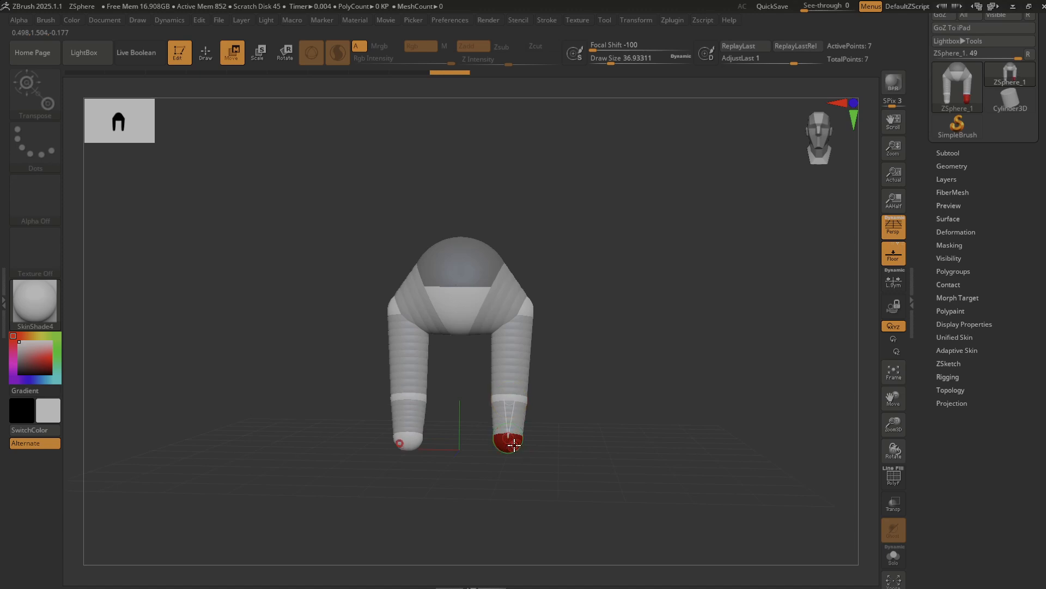
Lengthen the lower legs by moving the end ZSpheres down and slightly outward, and bring the knees inward, using a draw size of about 90.
key("s")
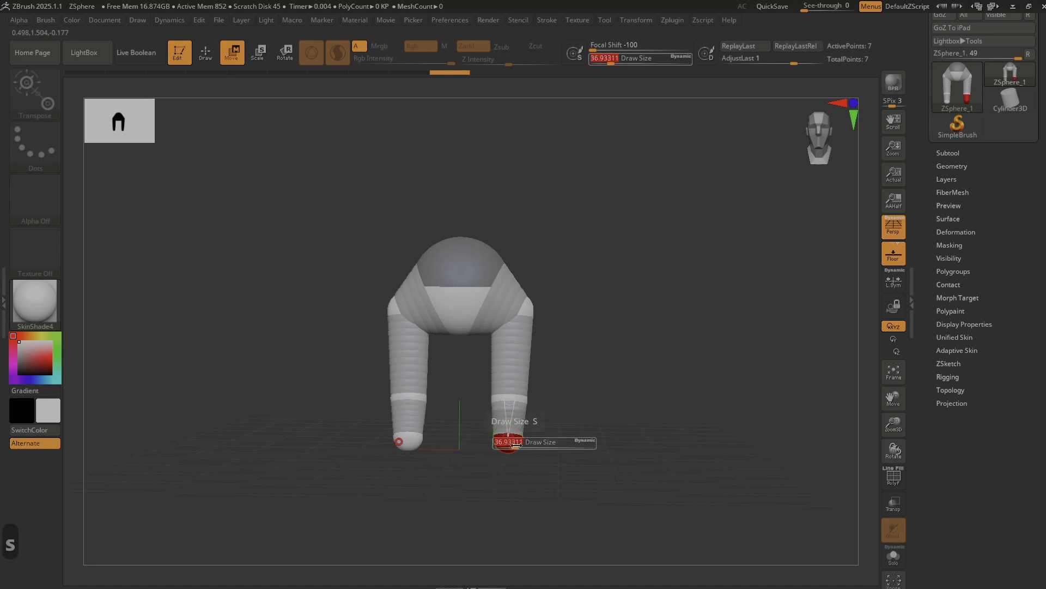
mouse_move(536, 438)
left_mouse_down()
mouse_move(509, 425)
mouse_move(509, 412)
left_mouse_up()
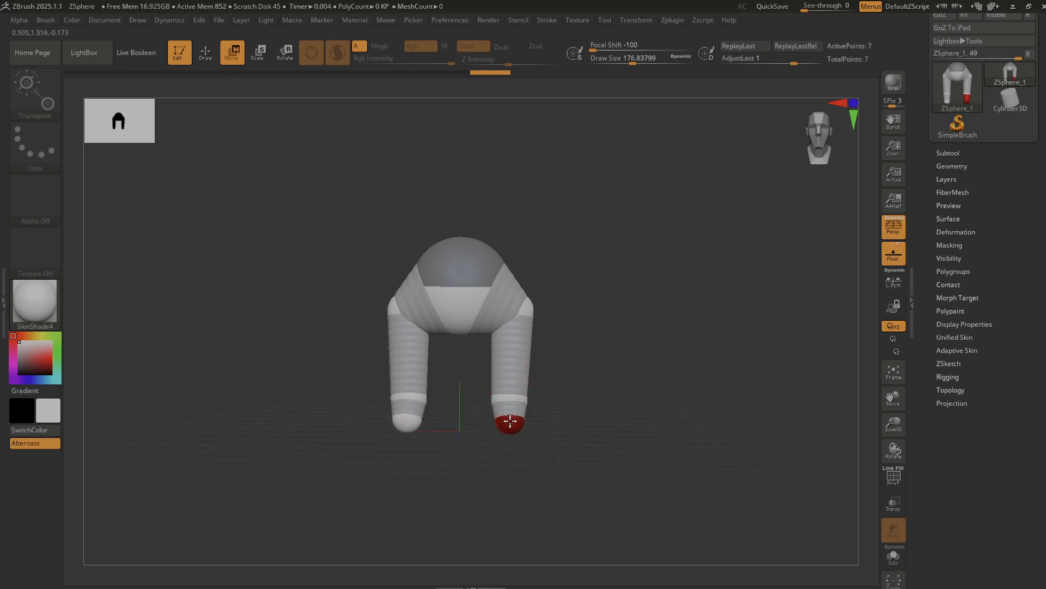
key("s")
mouse_move(510, 421)
left_mouse_down()
mouse_move(504, 438)
mouse_move(511, 421)
mouse_move(494, 432)
mouse_move(511, 454)
mouse_move(519, 527)
left_mouse_up()
key("s")
left_click_drag(514, 390, 490, 420)
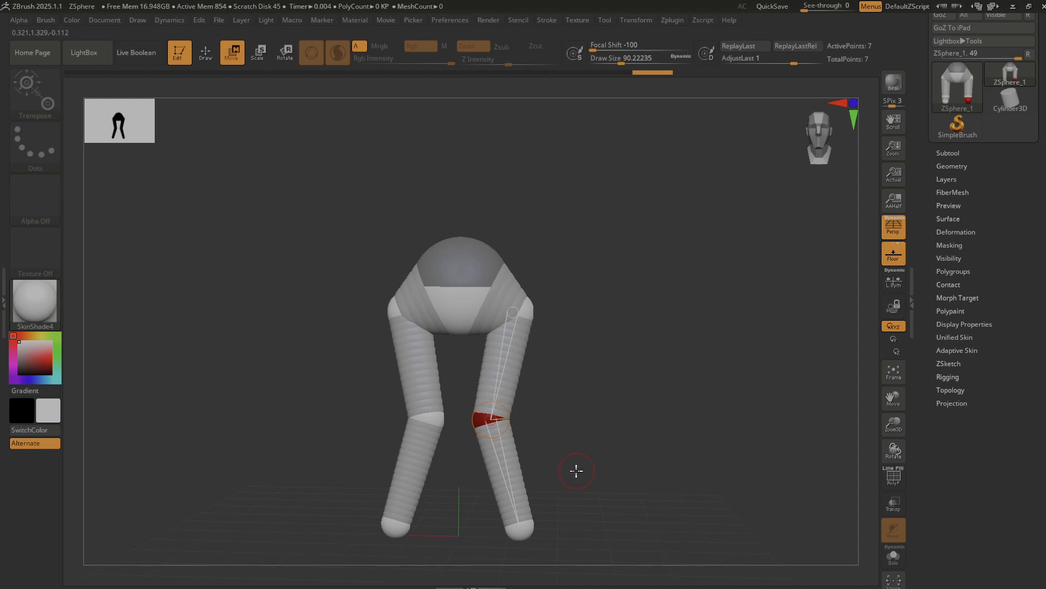
left_click_drag(577, 471, 584, 442)
left_click_drag(524, 461, 589, 445)
Add a single centred ZSphere on top of the root sphere to start the waist.
mouse_move(544, 250)
left_mouse_down("alt")
mouse_move(594, 344)
mouse_move(572, 255)
mouse_move(596, 278)
mouse_move(518, 243)
mouse_move(526, 248)
left_mouse_up("alt")
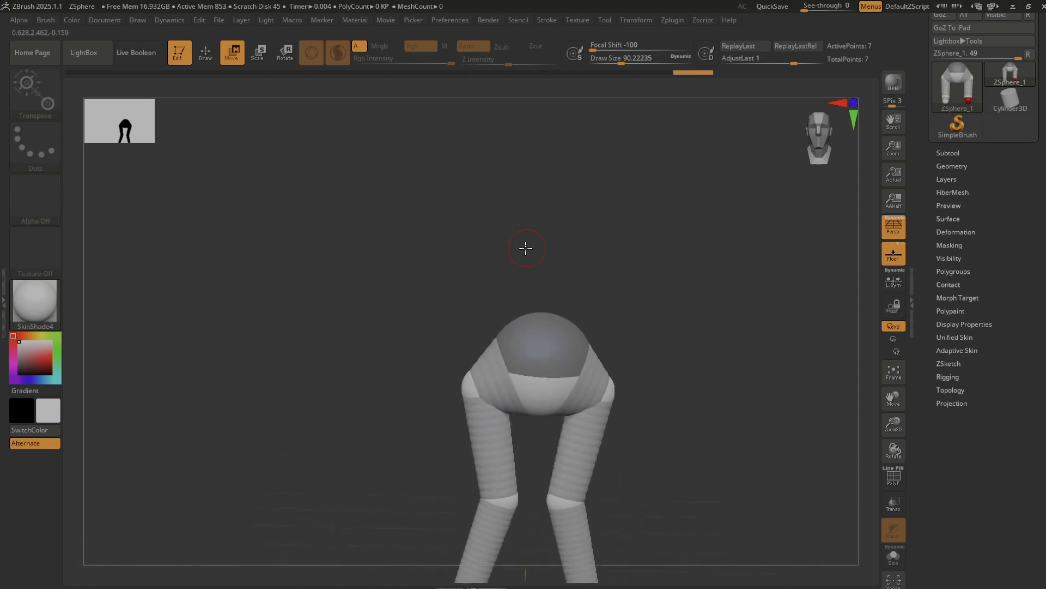
left_click_drag(623, 299, 608, 304, "alt")
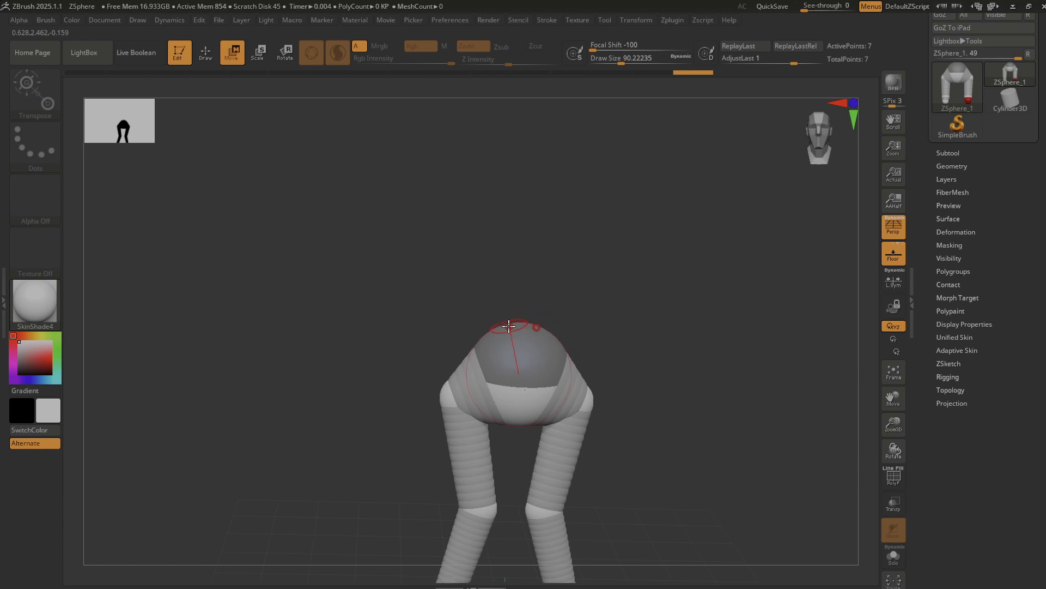
key("q")
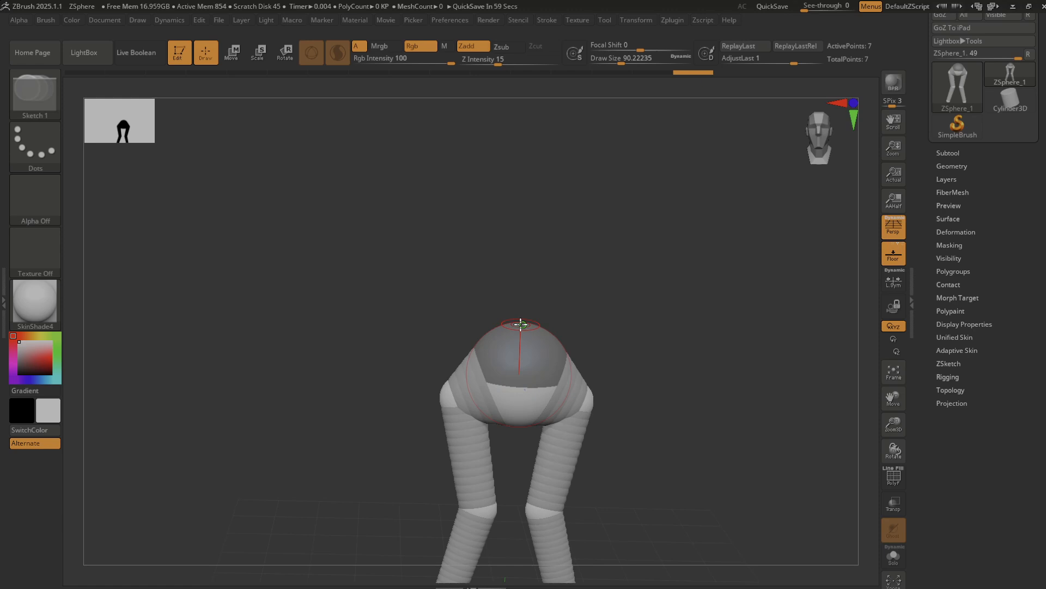
left_click(453, 302)
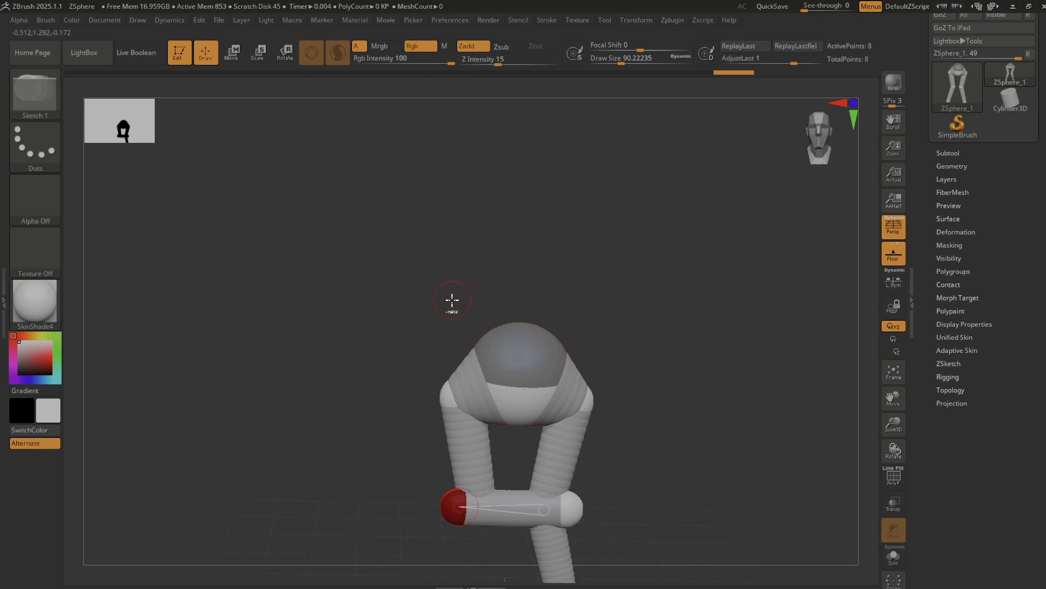
key("ctrl+z")
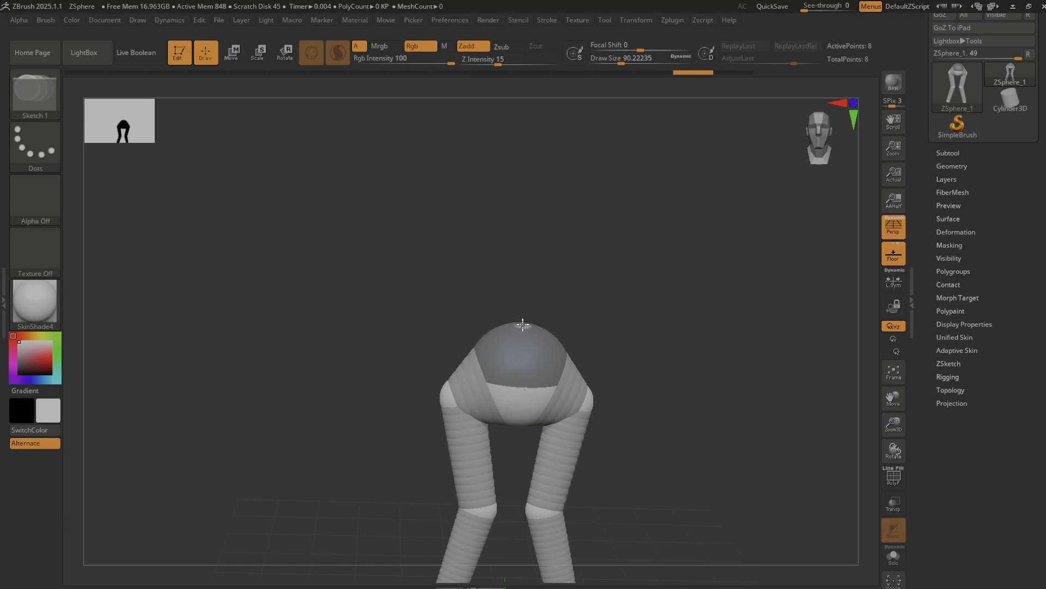
left_click_drag(523, 325, 547, 316)
left_click_drag(649, 343, 597, 347)
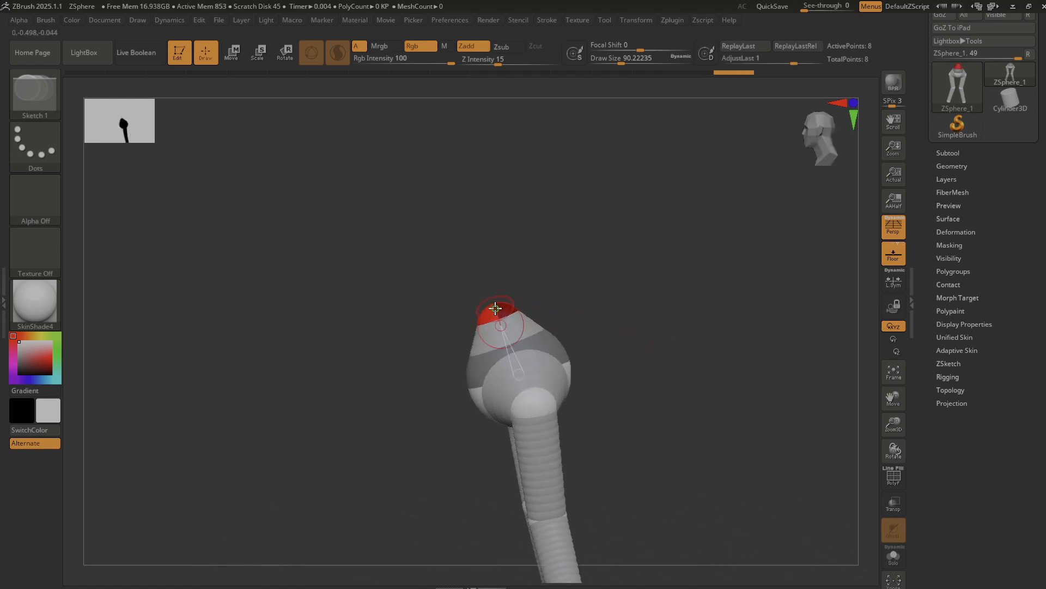
Reposition the waist ZSphere in side view so it sits slightly forward above the pelvis.
key("w")
left_click_drag(495, 308, 502, 303)
left_click_drag(591, 307, 596, 307)
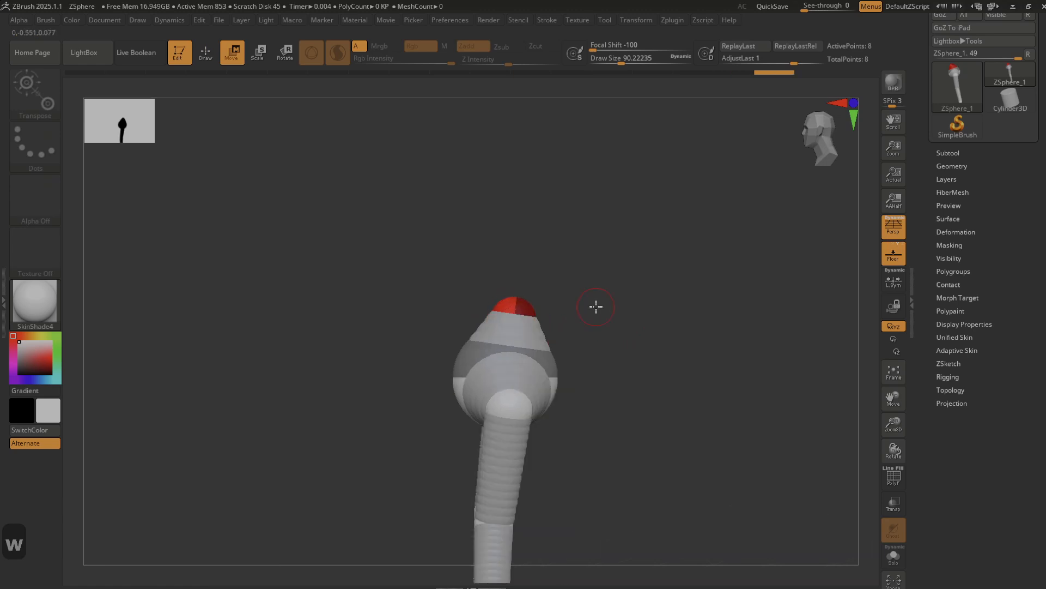
left_click_drag(606, 407, 601, 287)
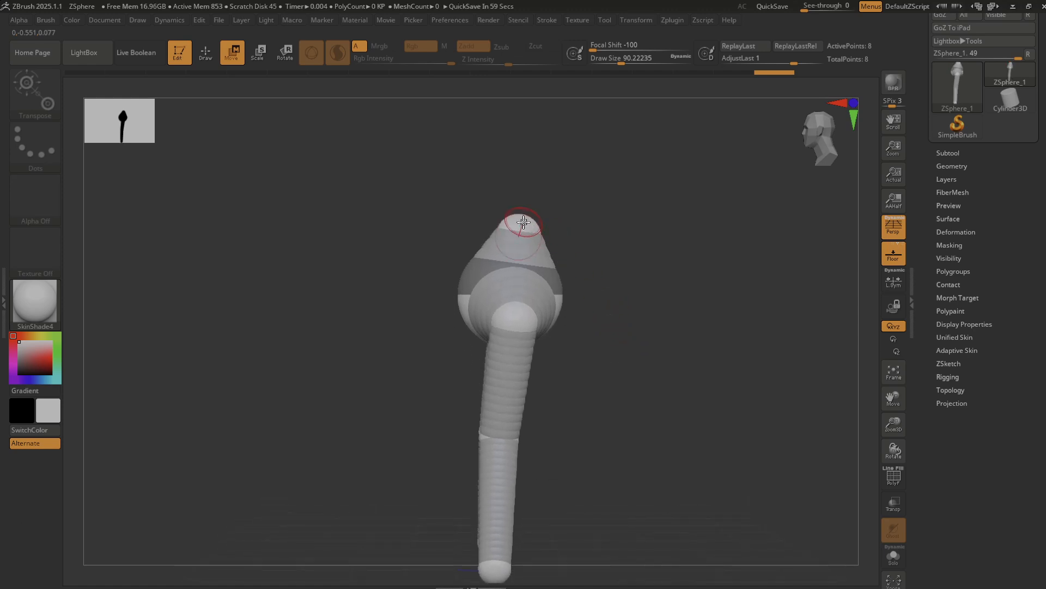
left_click_drag(524, 222, 500, 213)
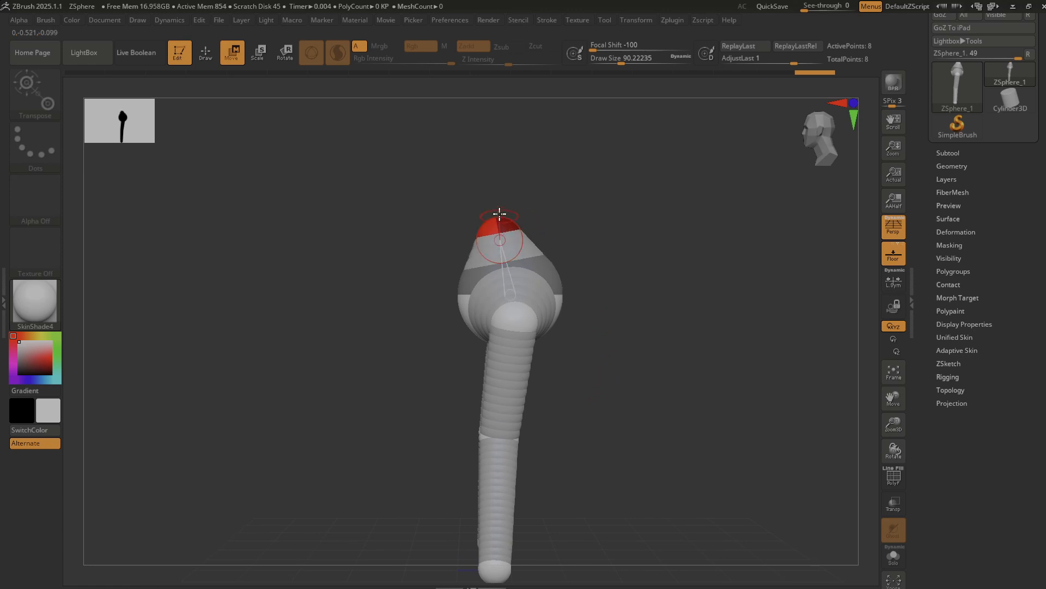
mouse_move(344, 326)
left_mouse_down("shift")
mouse_move(337, 343)
mouse_move(345, 341)
left_mouse_up("shift")
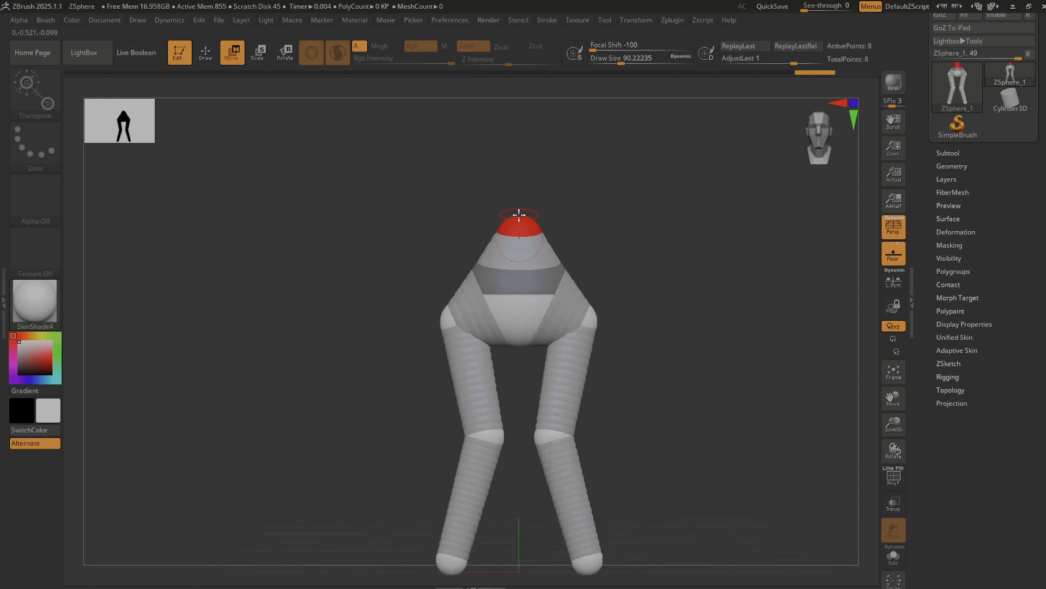
Add a centred ZSphere on top of the waist and move it upward to extend the torso.
key("q")
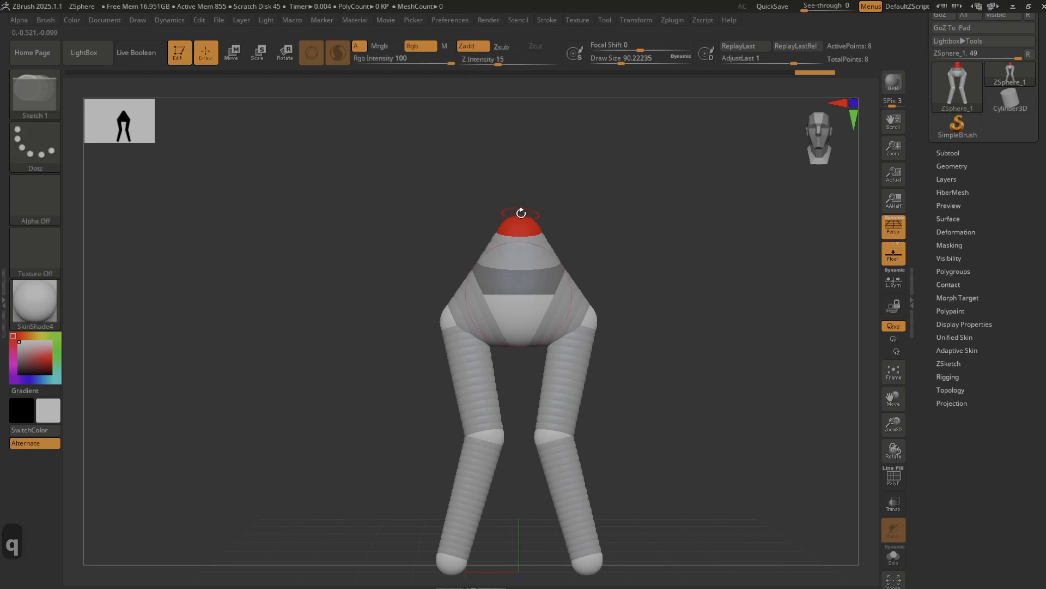
left_click(520, 217)
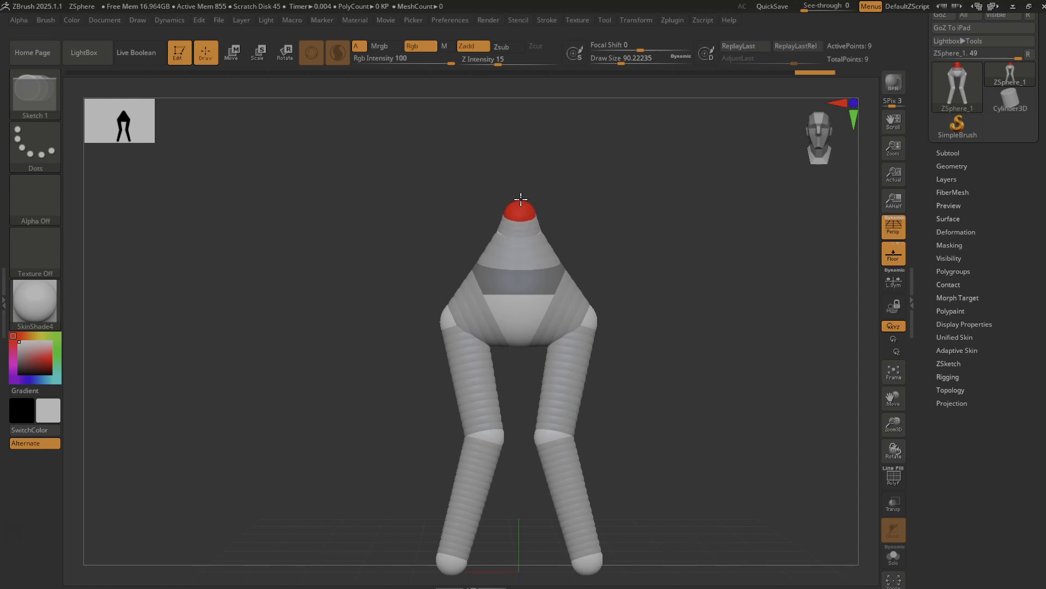
key("w")
left_click_drag(517, 210, 519, 180)
left_click_drag(680, 319, 623, 325)
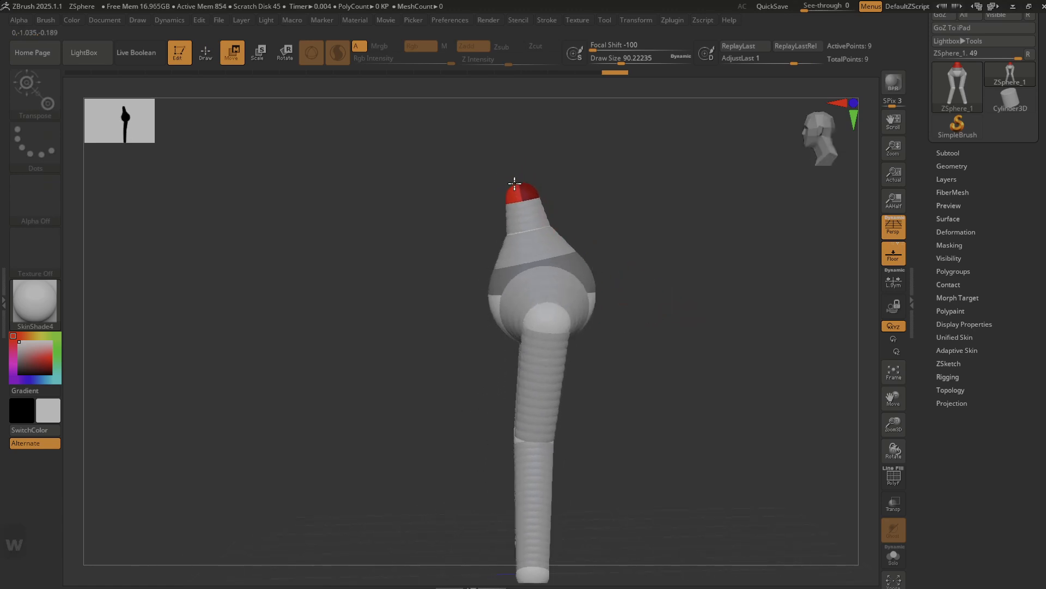
Add another centred ZSphere at the top of the torso and move it straight up to lengthen the upper body.
left_click_drag(339, 378, 390, 375)
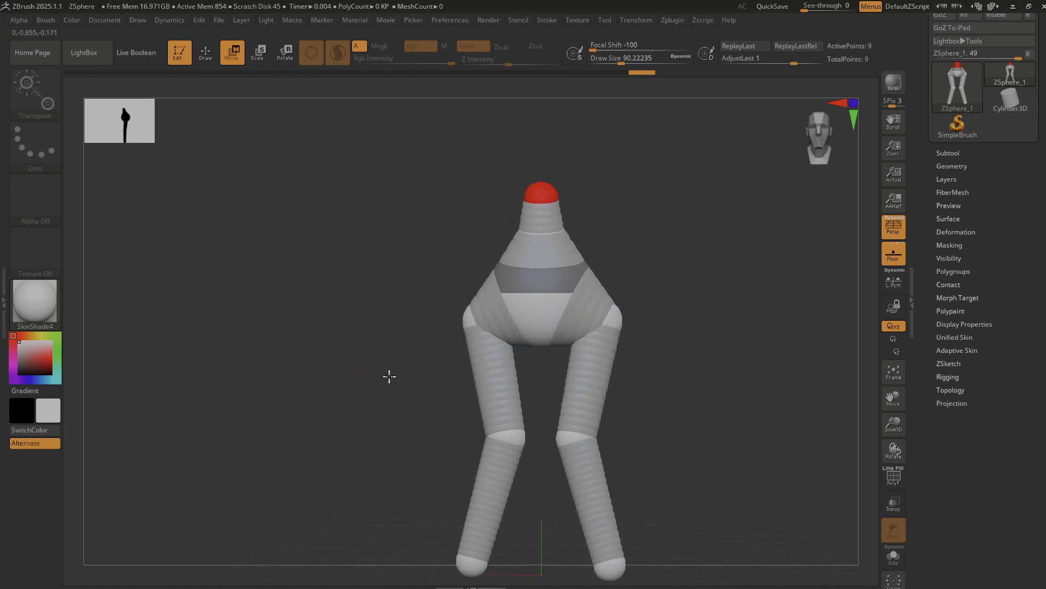
key("q")
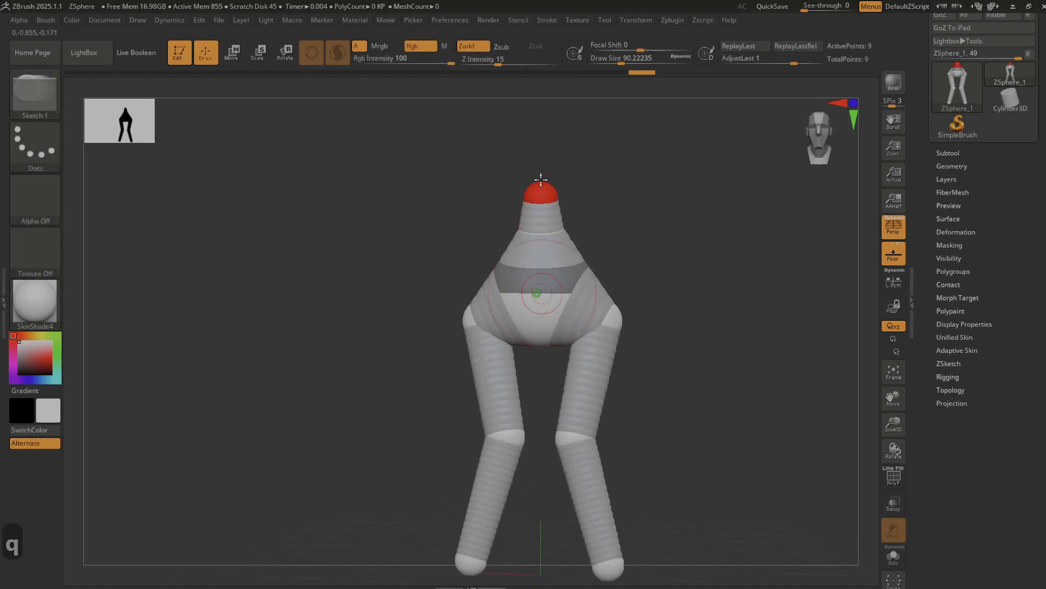
left_click(543, 182)
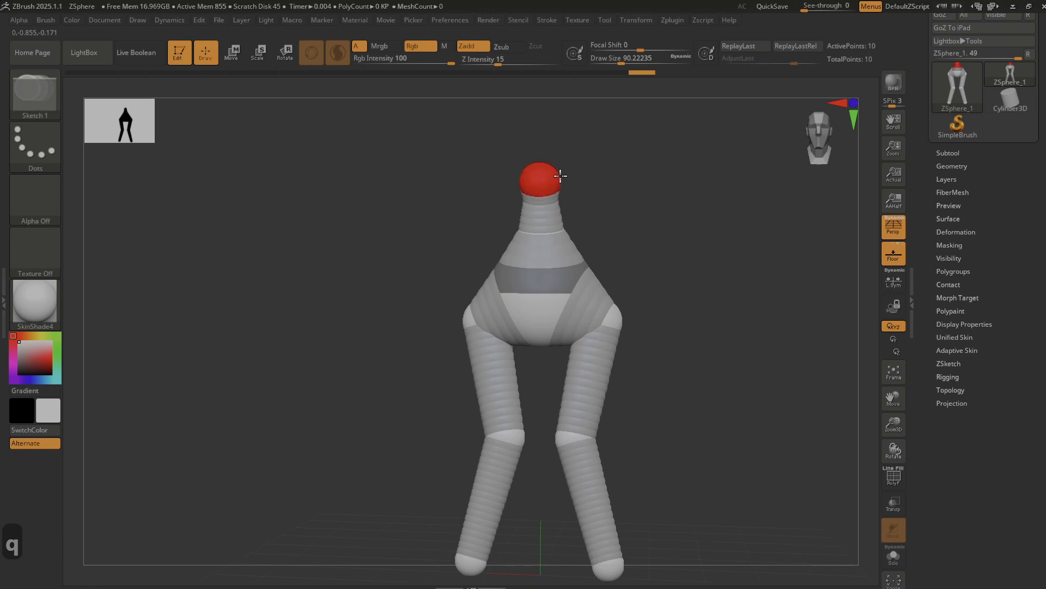
left_click(540, 182)
key("w")
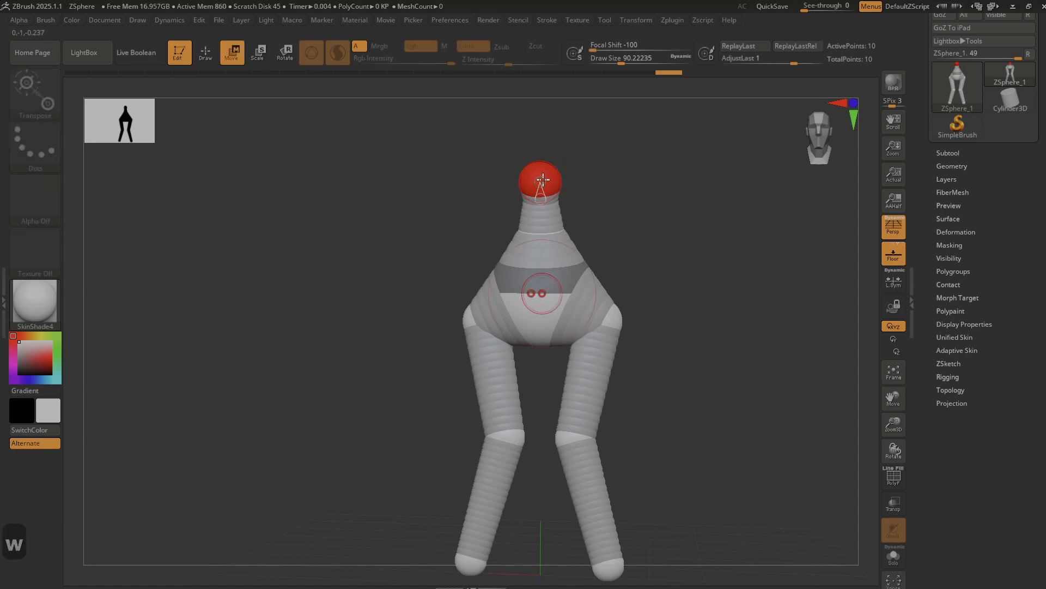
mouse_move(540, 182)
left_mouse_down()
mouse_move(542, 143)
mouse_move(542, 159)
left_mouse_up()
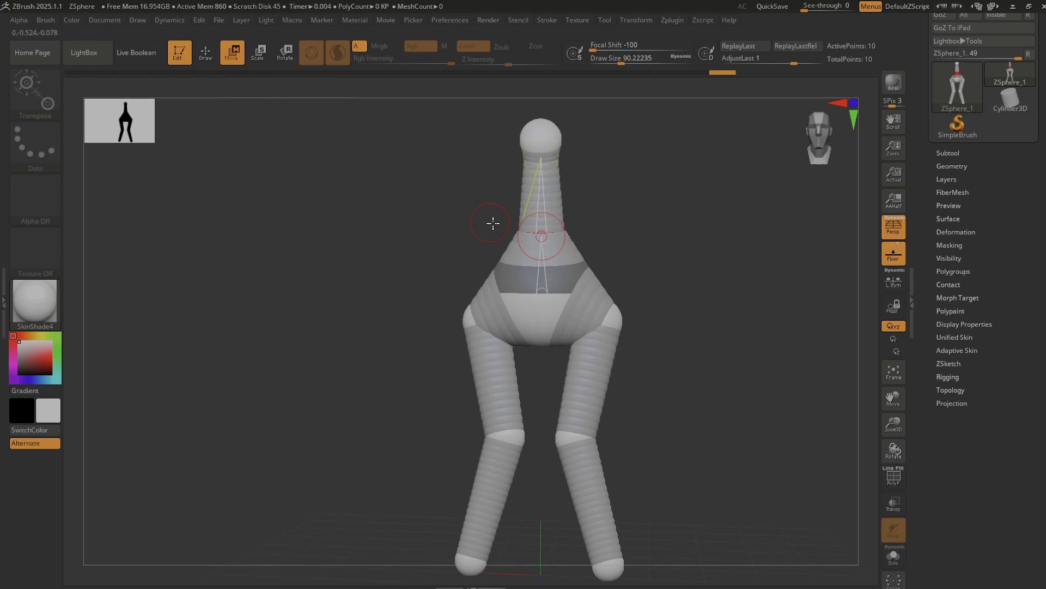
key("e")
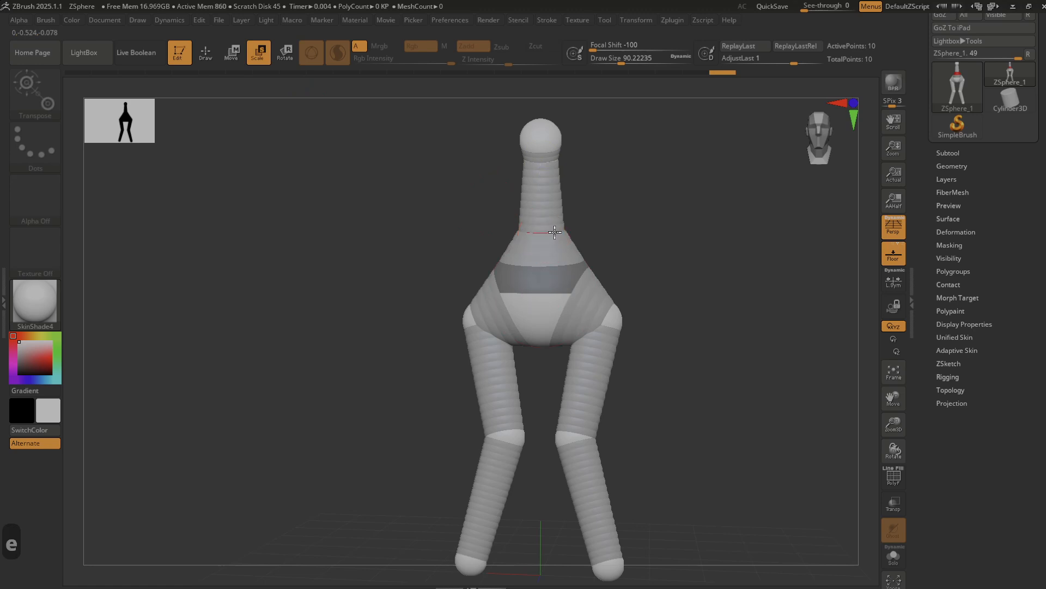
left_click_drag(685, 285, 561, 226)
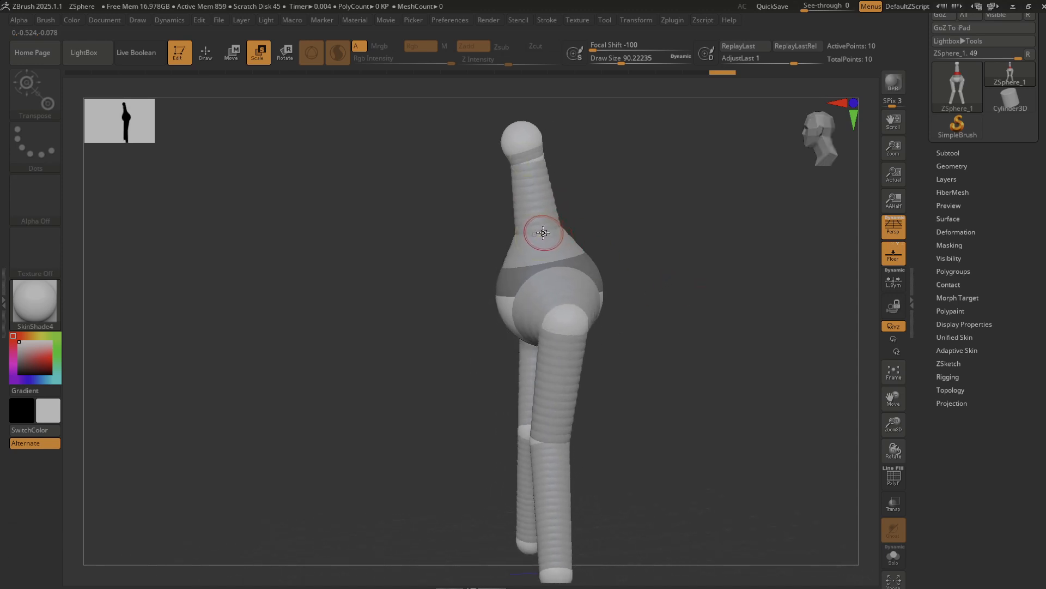
left_click_drag(349, 330, 381, 327)
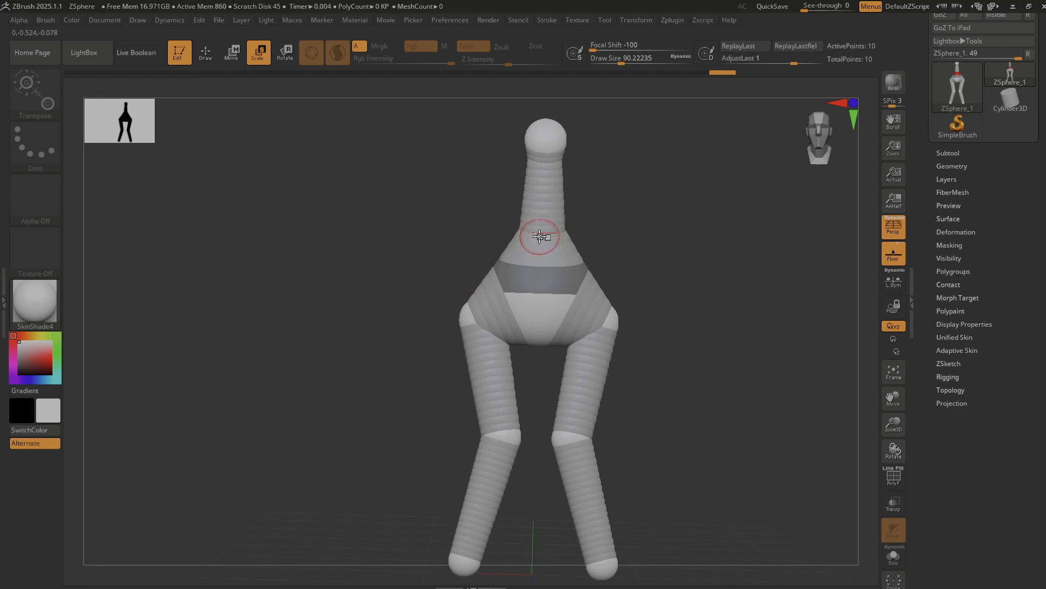
key("w")
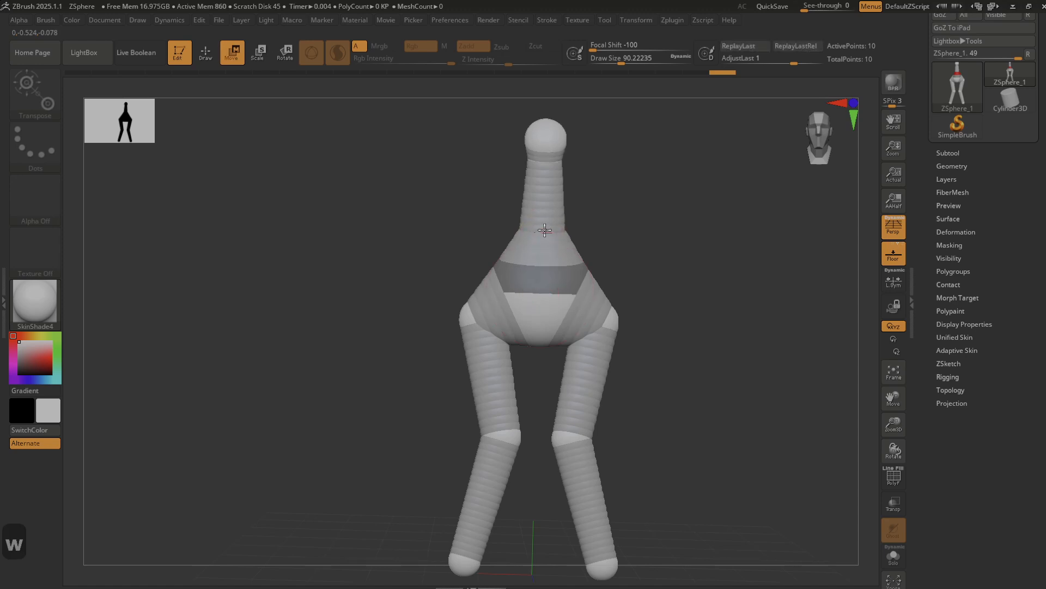
left_click_drag(545, 216, 685, 236)
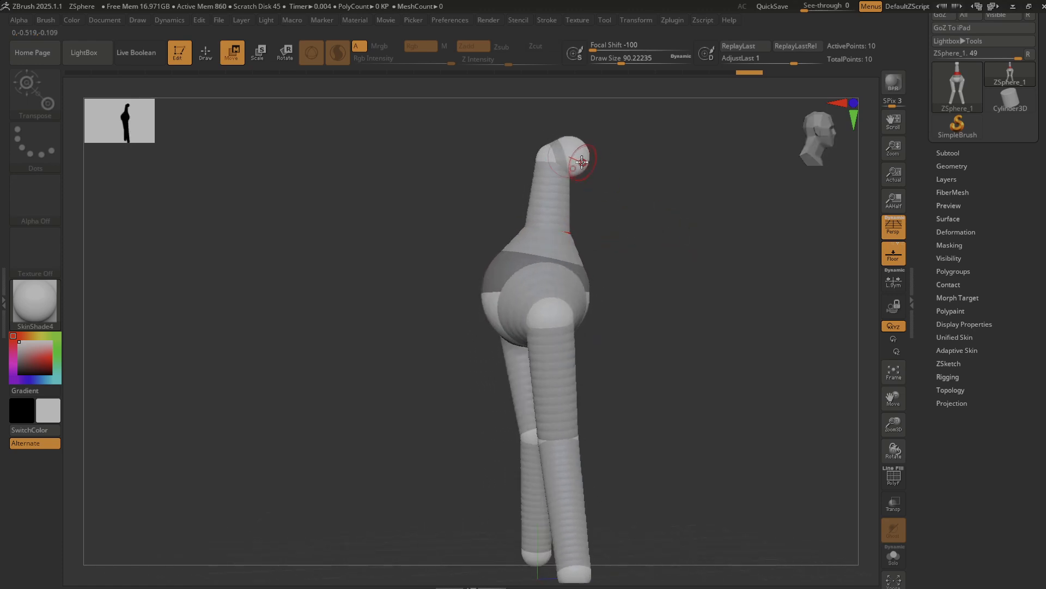
left_click_drag(570, 157, 570, 126)
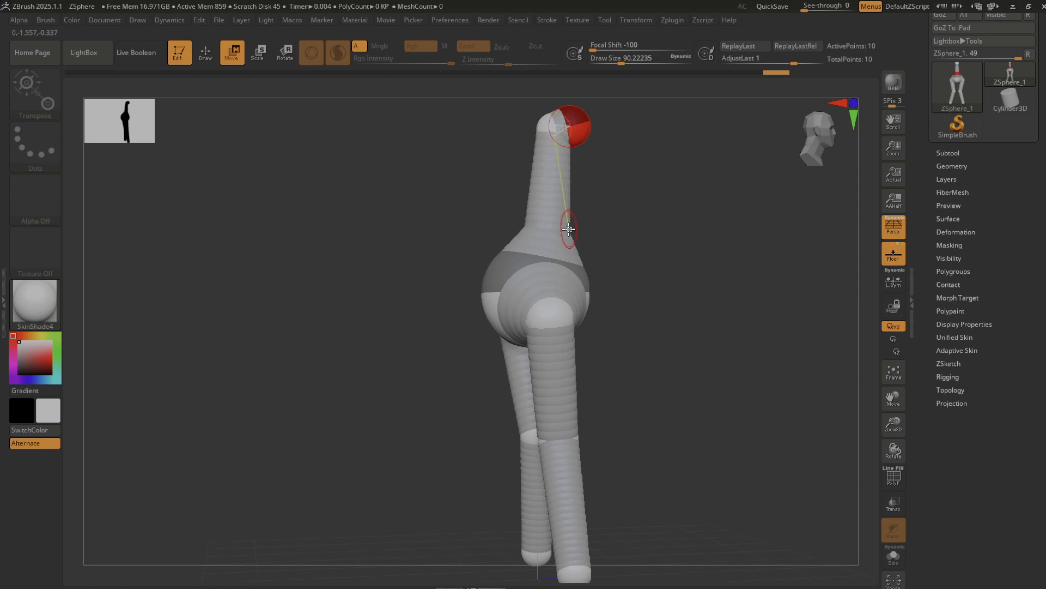
left_click_drag(561, 234, 563, 211)
left_click_drag(661, 280, 583, 272)
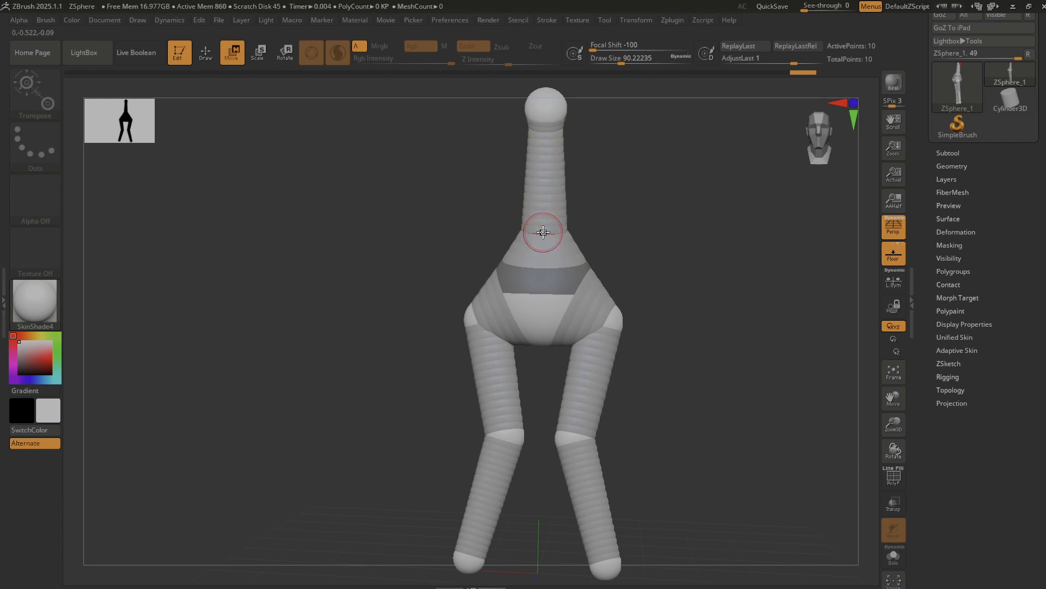
key("ctrl+z")
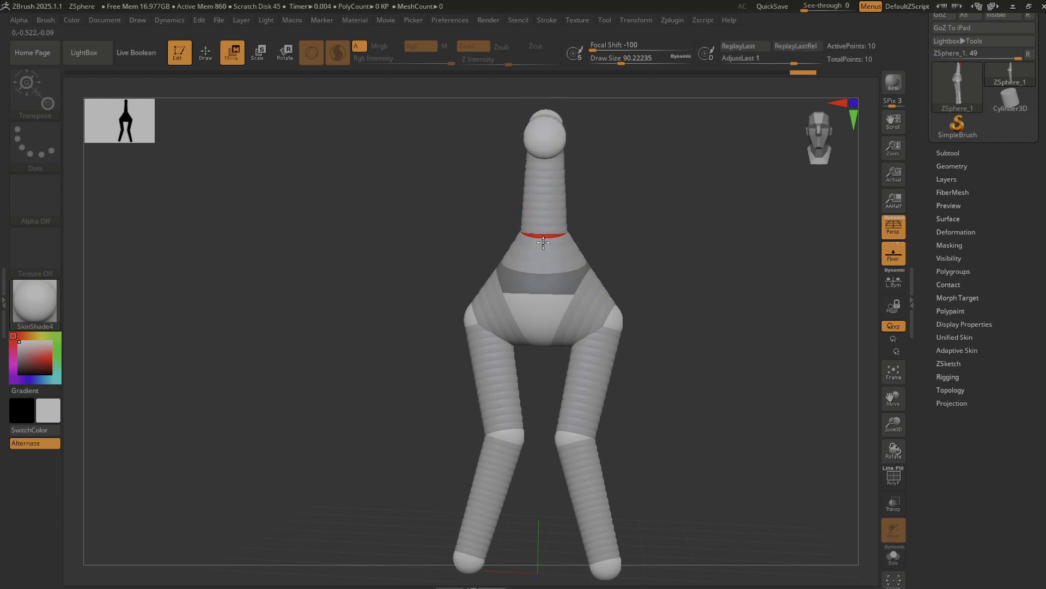
Straighten the upper torso in side view, raising the top ZSphere and then the waist ZSphere, with a draw size of about 46.
left_click_drag(766, 294, 544, 133)
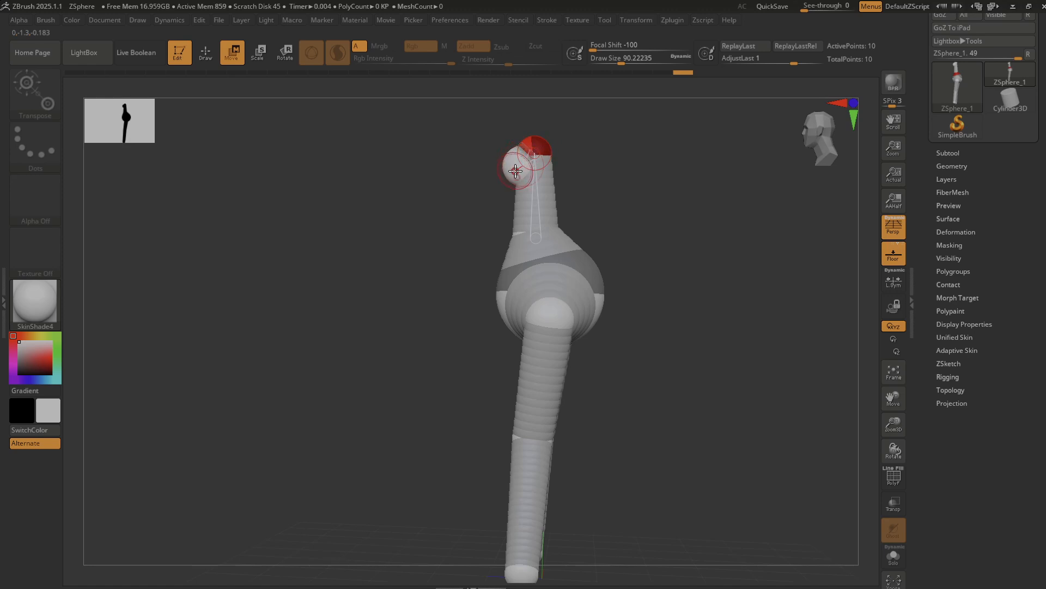
key("s")
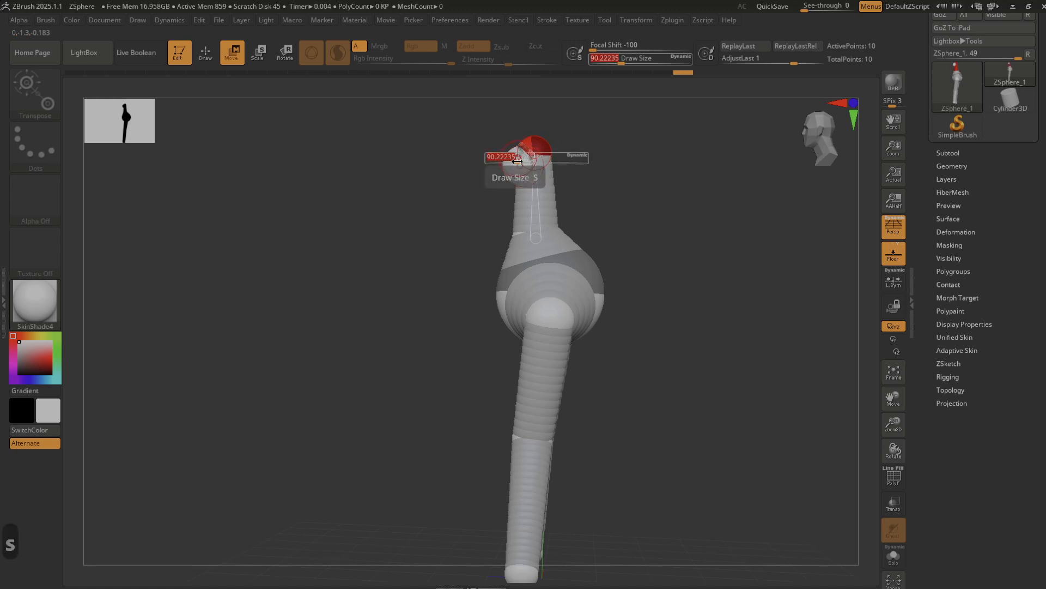
mouse_move(518, 158)
left_mouse_down()
mouse_move(486, 168)
mouse_move(495, 133)
mouse_move(510, 128)
left_mouse_up()
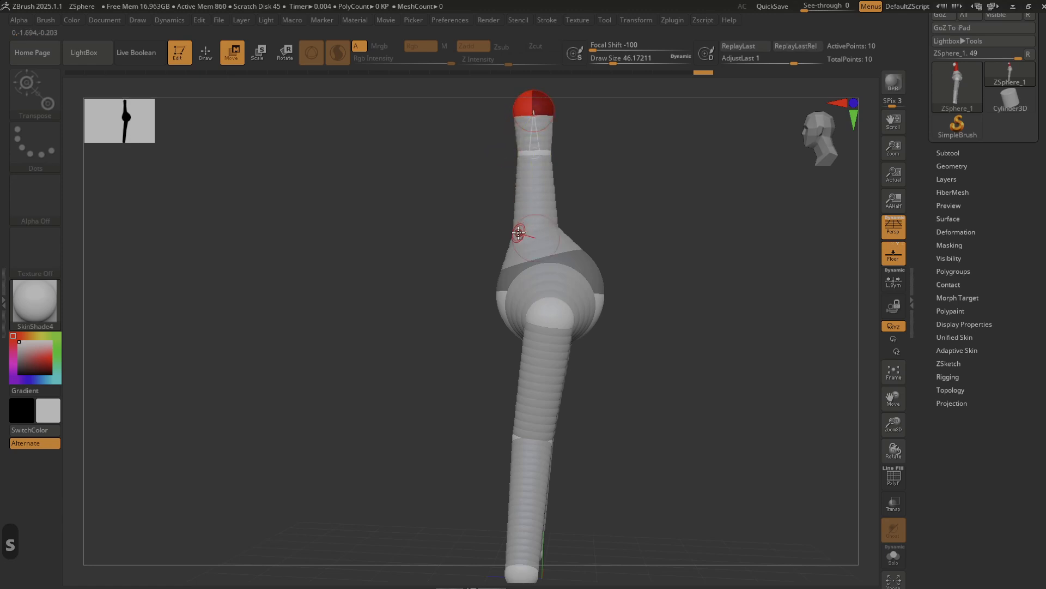
left_click_drag(519, 231, 522, 216)
Scale up the middle torso ZSphere to form the rib cage and enlarge the top ZSphere above it.
left_click(533, 150)
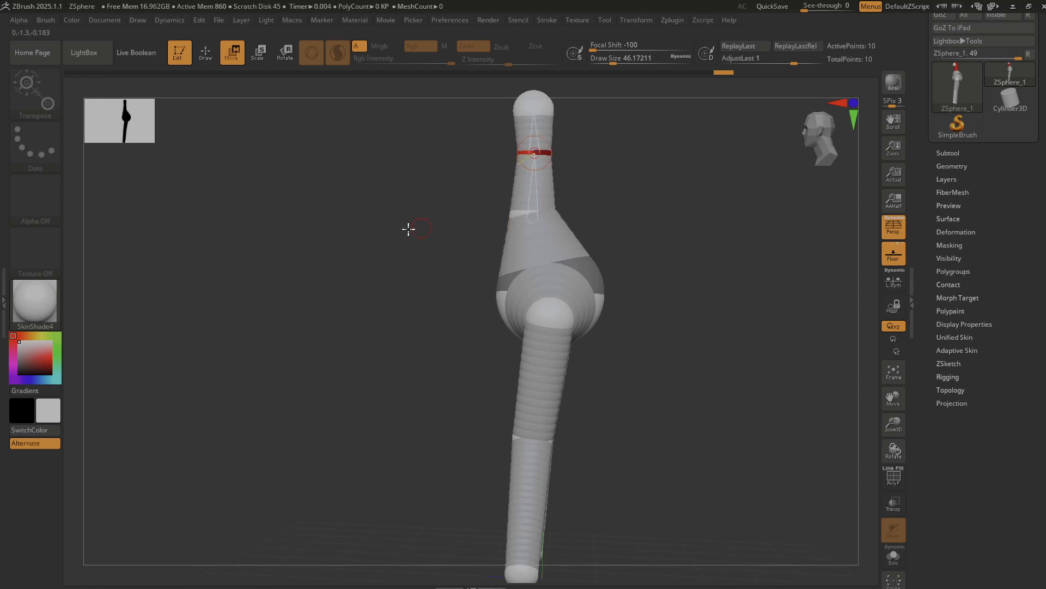
left_click_drag(306, 311, 364, 304)
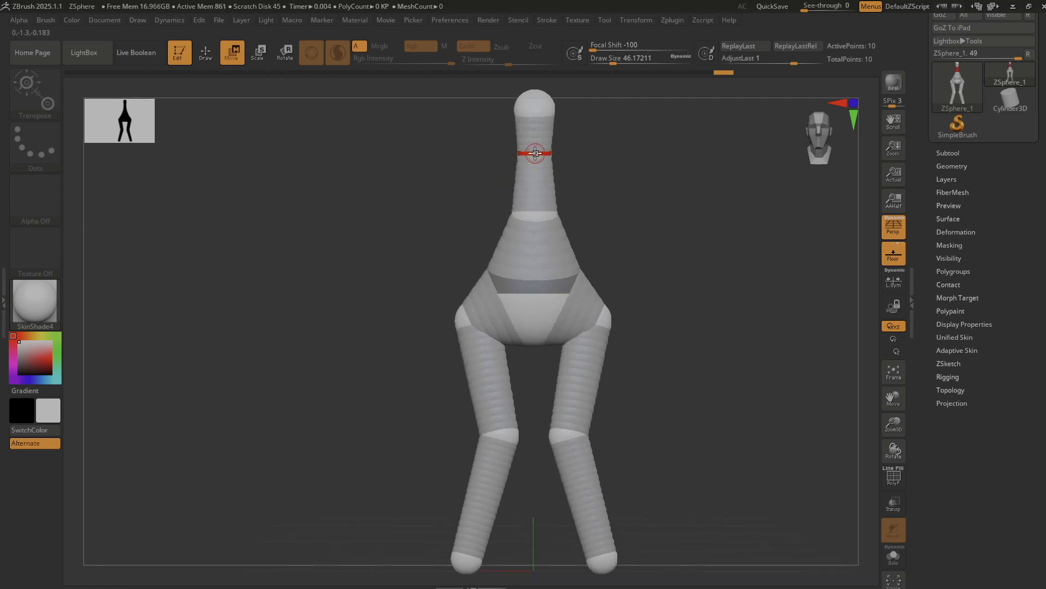
key("r")
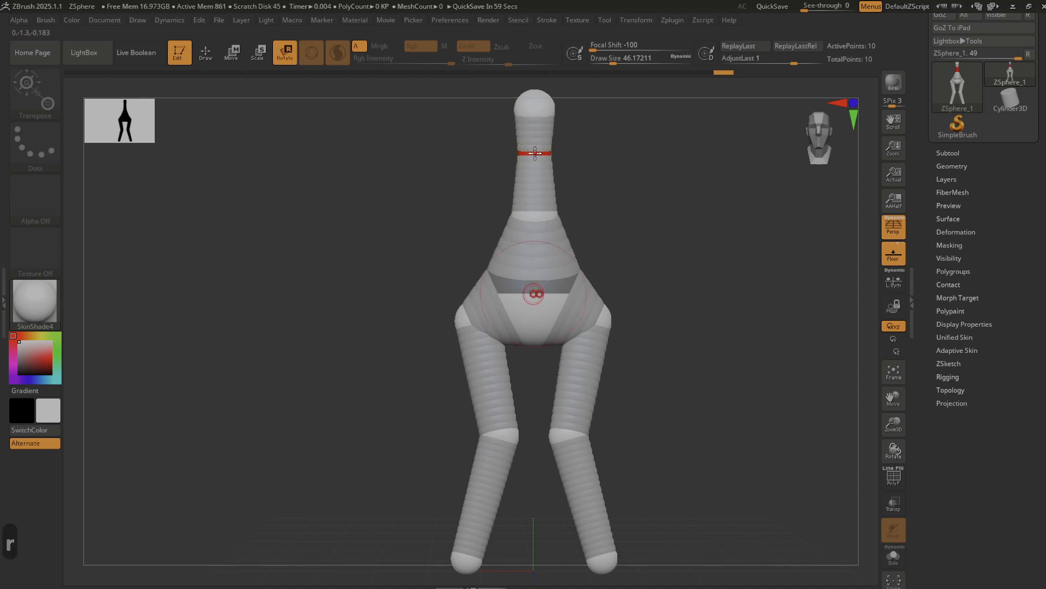
key("e")
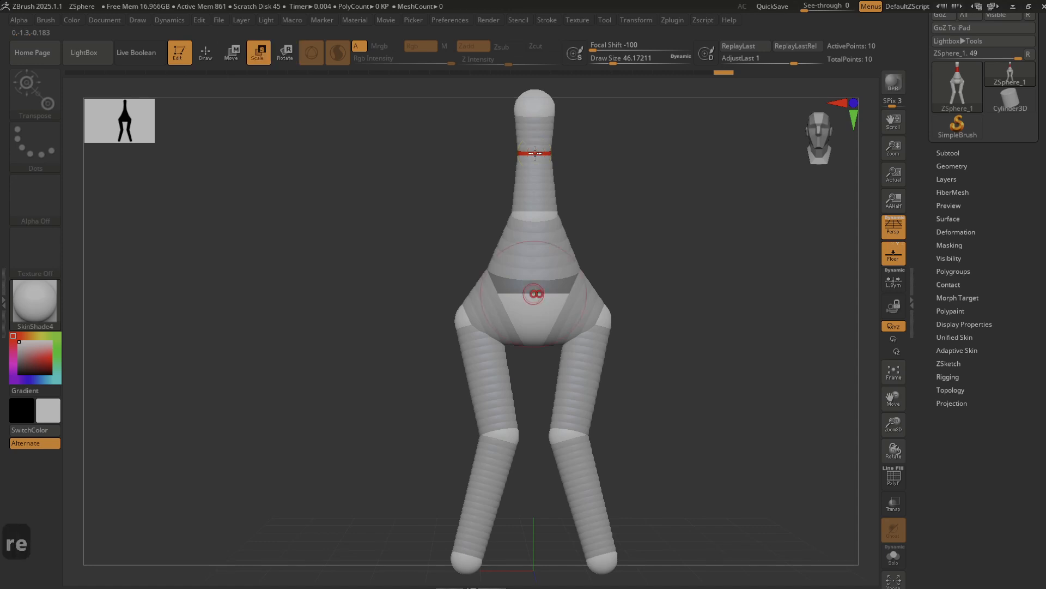
left_click_drag(535, 153, 757, 381)
left_click_drag(537, 123, 651, 252)
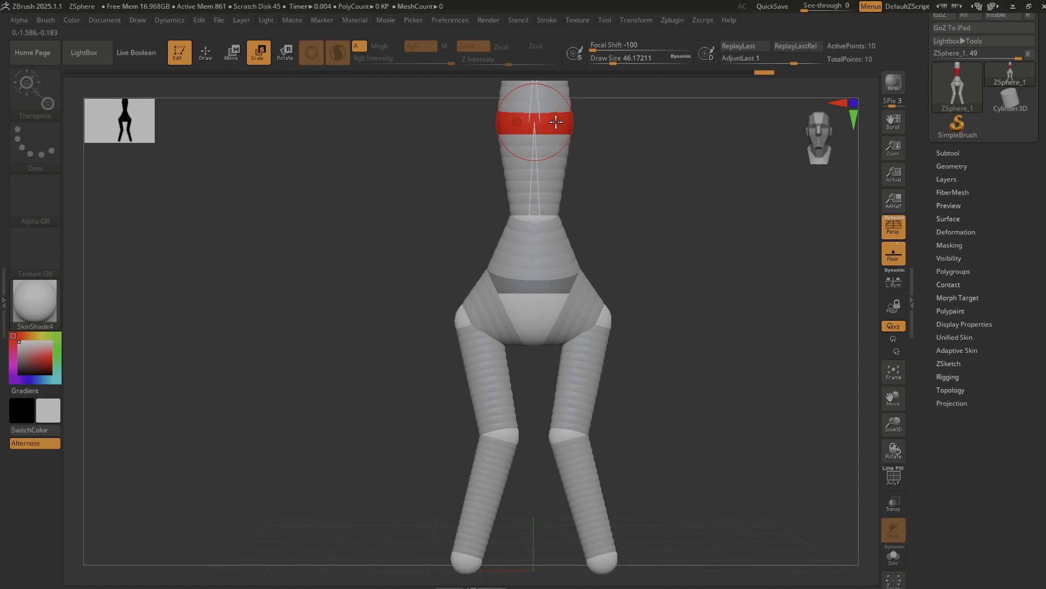
Move the rib cage ZSphere and the top ZSphere down to shorten the torso.
key("w")
left_click_drag(556, 121, 555, 164)
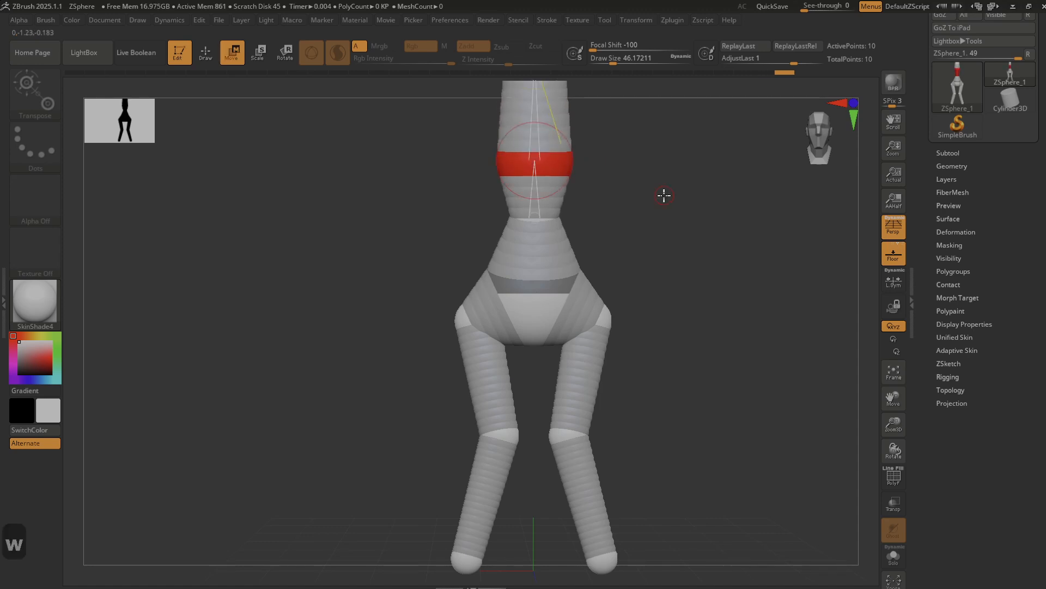
left_click_drag(620, 169, 610, 301, "alt")
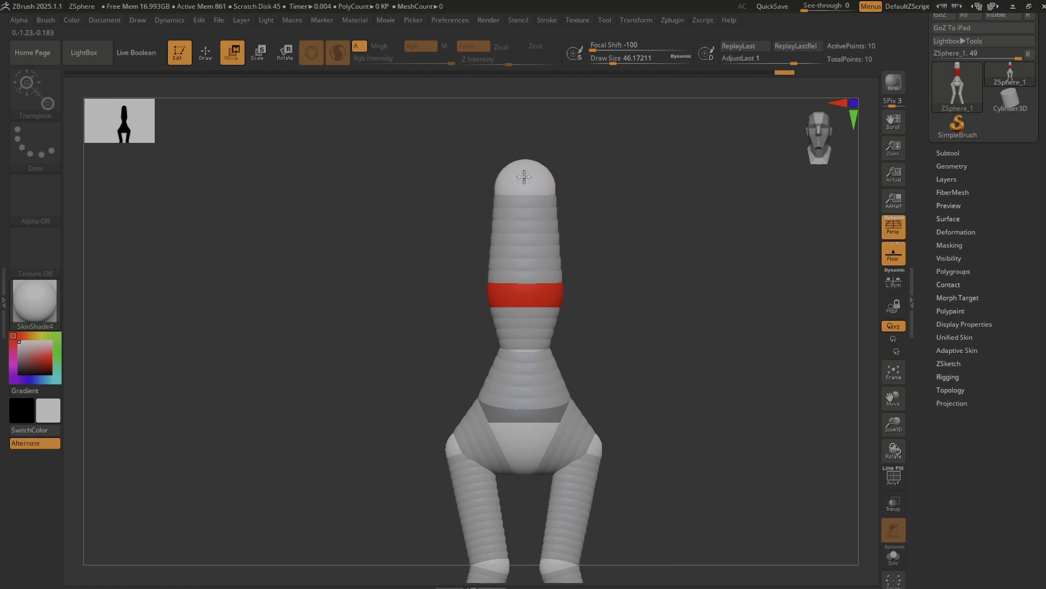
left_click_drag(524, 176, 522, 202)
mouse_move(661, 327)
left_mouse_down()
mouse_move(645, 334)
mouse_move(685, 348)
mouse_move(654, 331)
left_mouse_up()
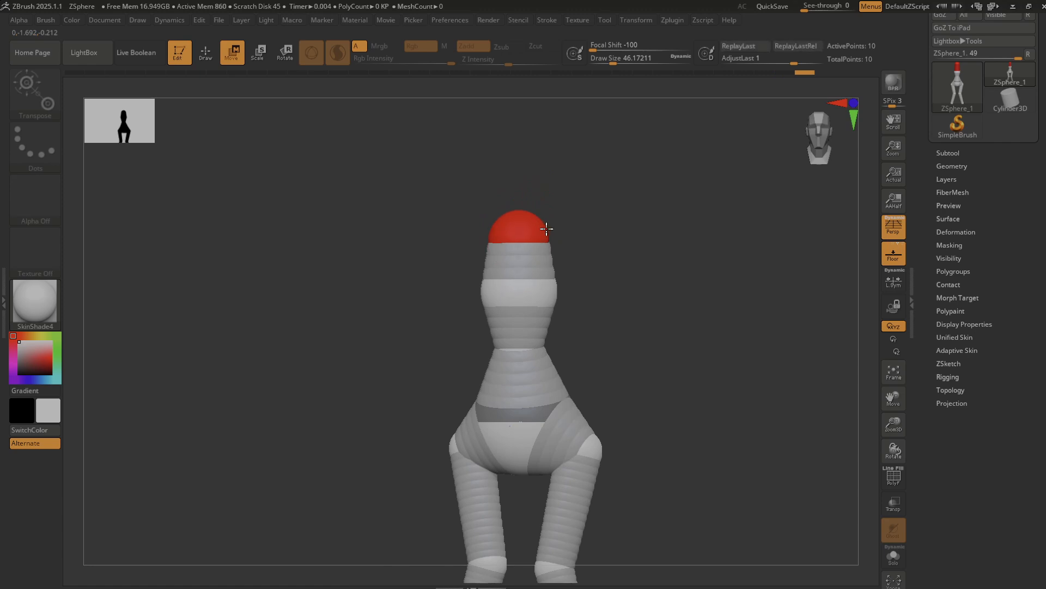
Add mirrored ZSpheres on the sides of the top torso ZSphere and move them outward to form the shoulders.
key("q")
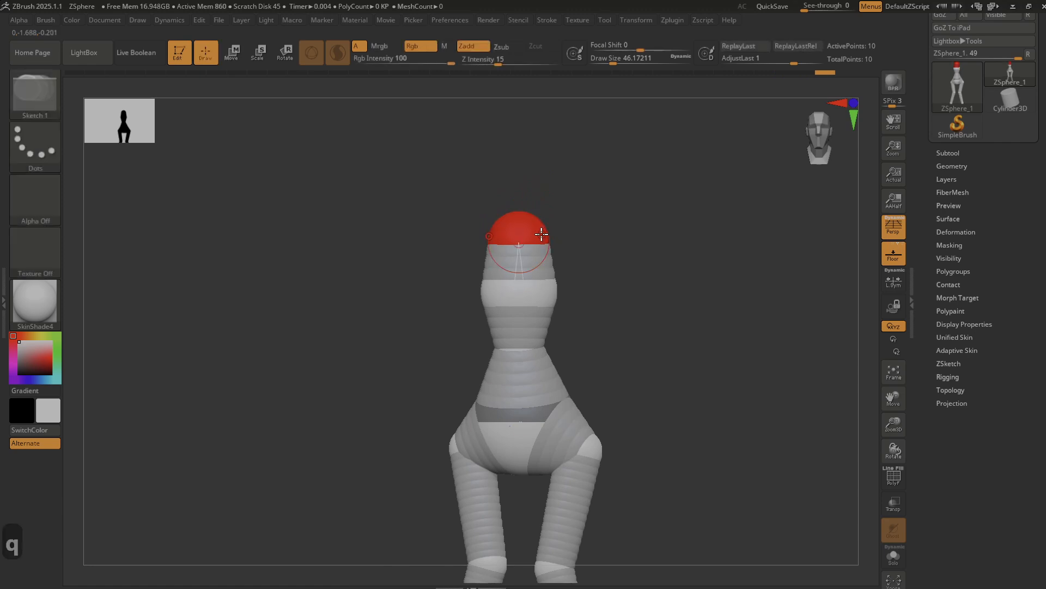
left_click_drag(541, 234, 550, 234)
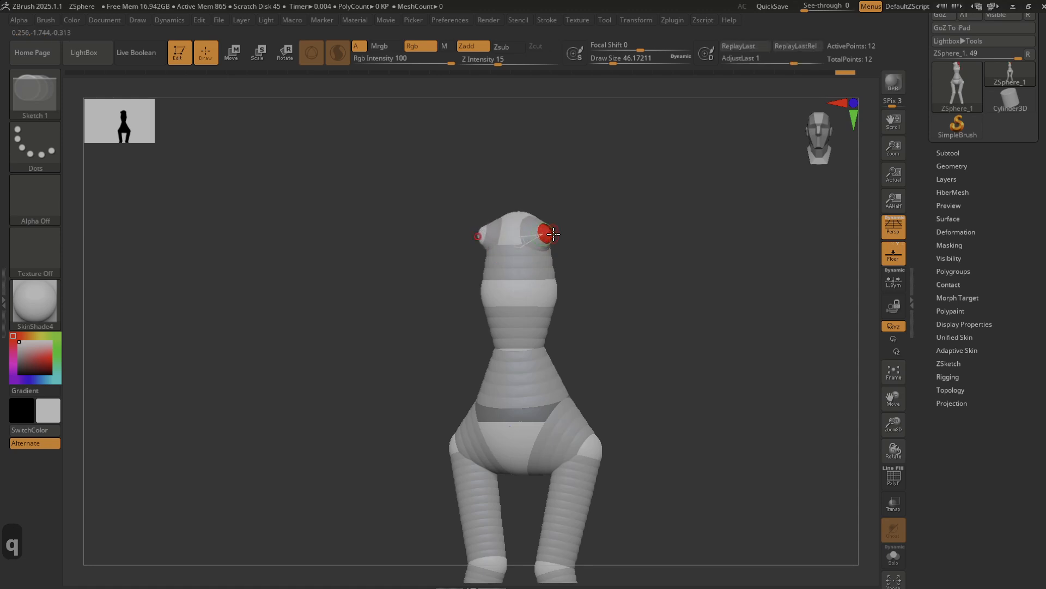
left_click_drag(577, 280, 591, 278)
key("w")
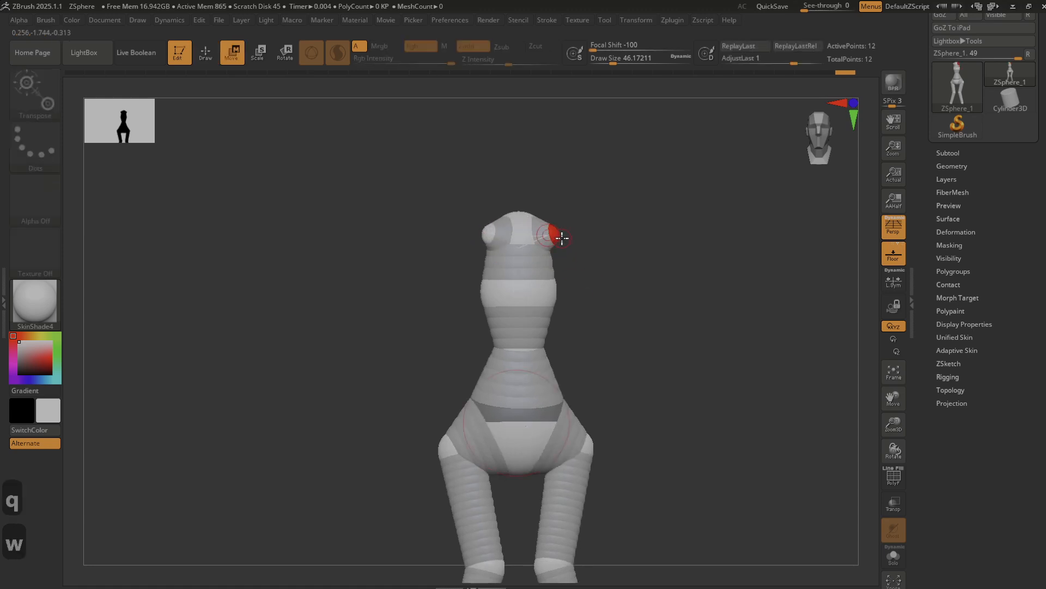
left_click_drag(553, 234, 596, 236)
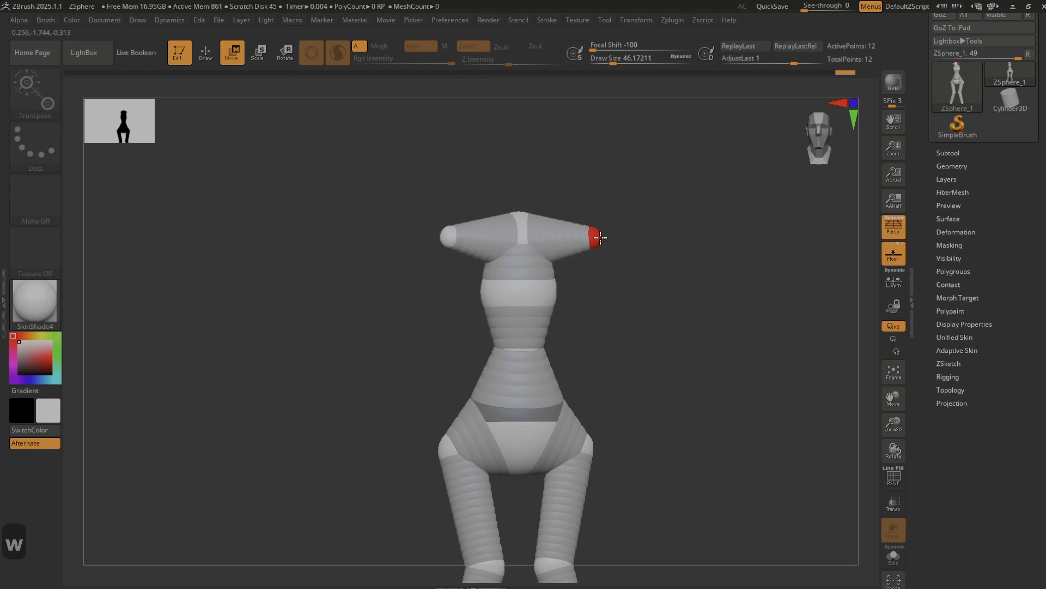
Shift the mirrored shoulder ZSpheres slightly backward as seen from above.
left_click_drag(682, 337, 613, 281)
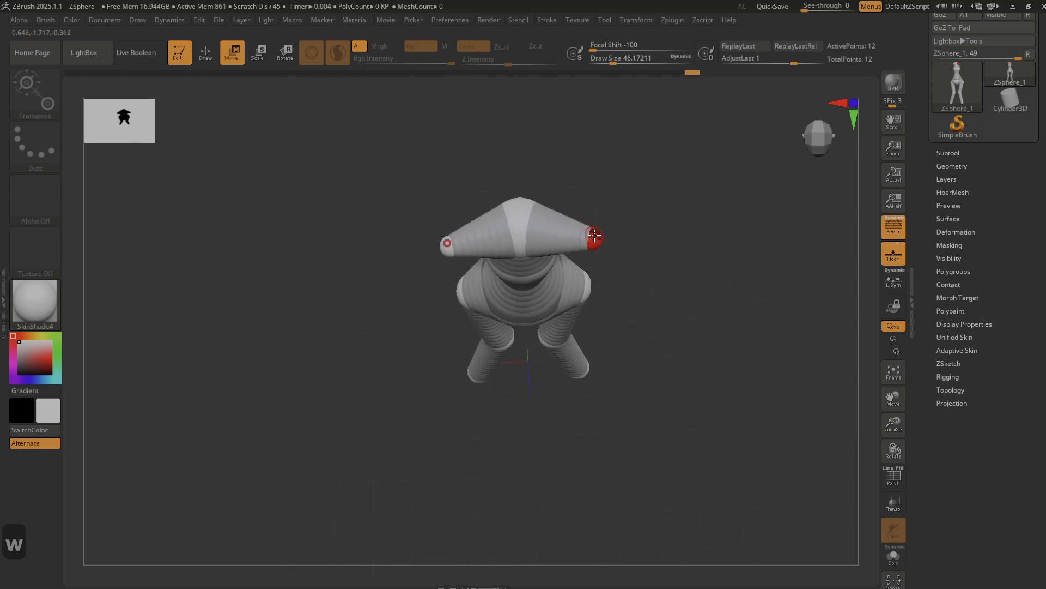
left_click_drag(595, 235, 598, 222)
left_click_drag(526, 407, 533, 322)
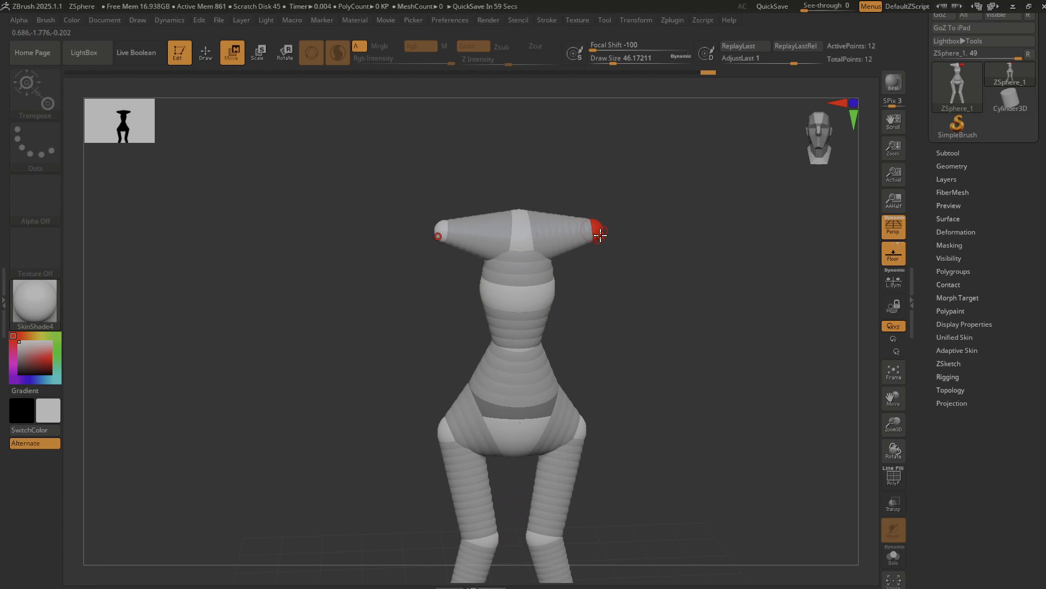
Add mirrored ZSpheres at the shoulders and extend them down to the elbows and outward to the wrists to form the arms.
key("q")
mouse_move(600, 235)
left_mouse_down()
mouse_move(602, 376)
mouse_move(617, 418)
mouse_move(666, 483)
left_mouse_up()
key("w")
key("q")
key("w")
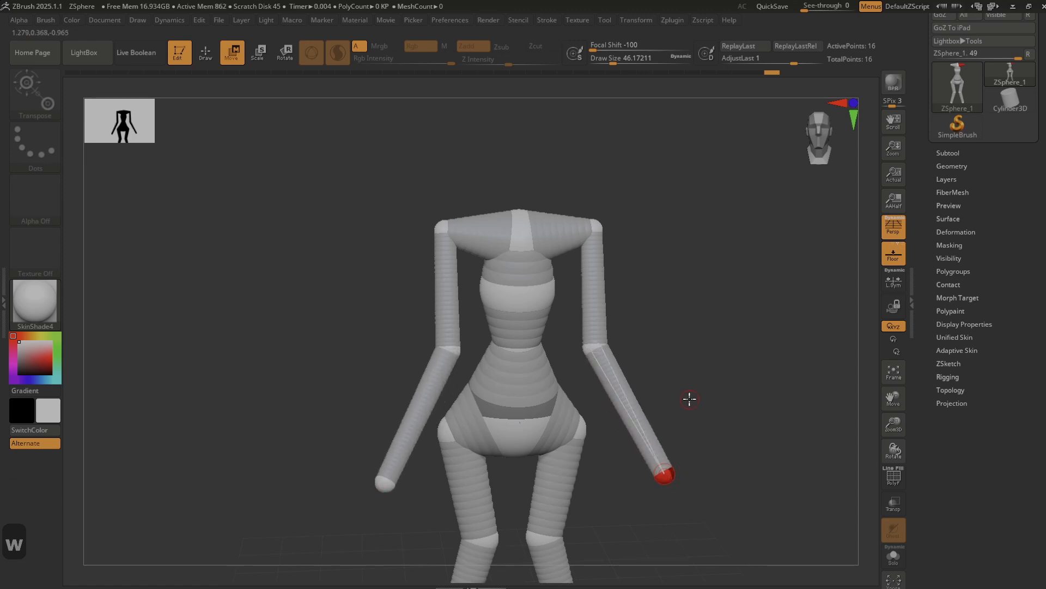
Lower the upper chest ZSphere toward the rib cage and bring the mirrored shoulder ZSpheres down level with it.
left_click_drag(689, 400, 684, 385)
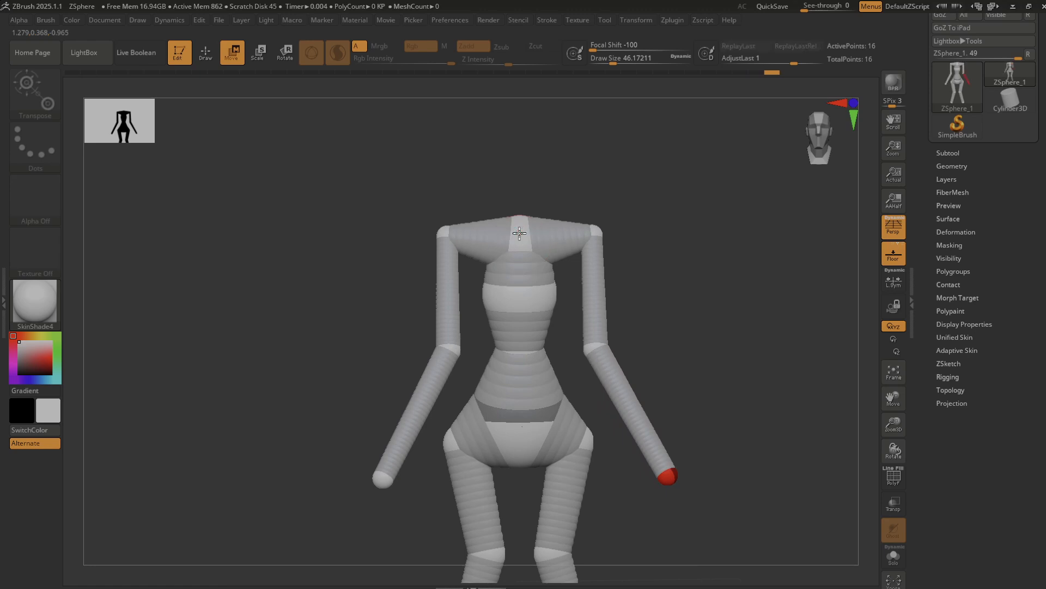
left_click_drag(520, 234, 519, 246)
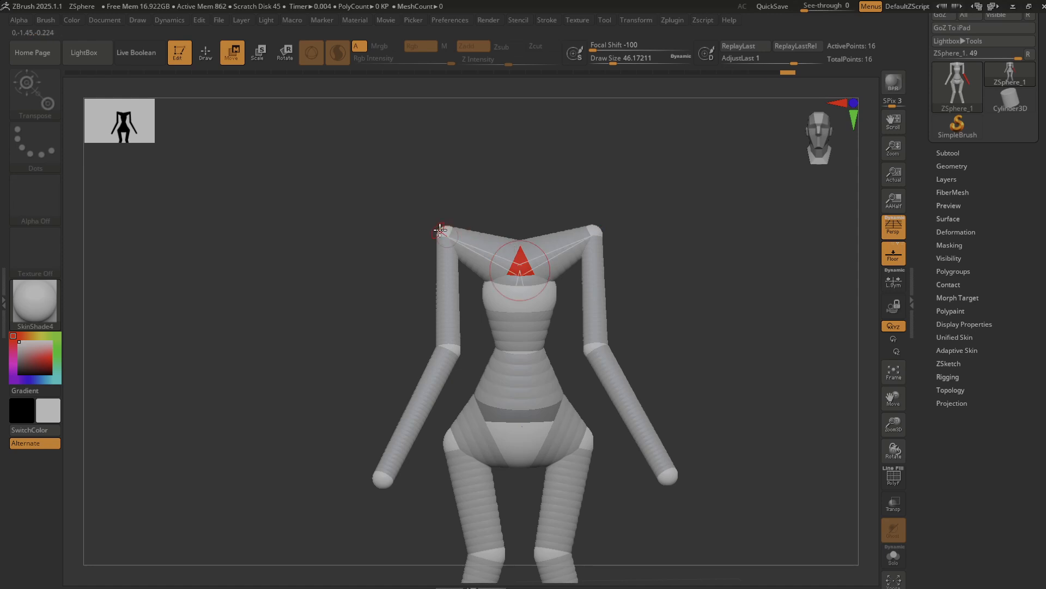
left_click_drag(441, 228, 438, 250)
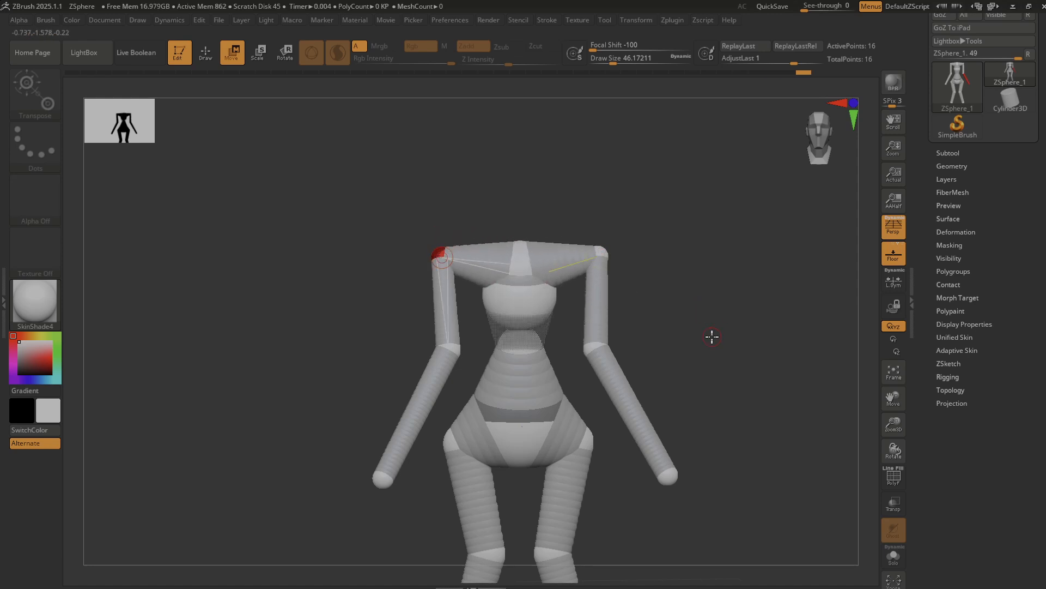
left_click_drag(712, 336, 700, 330)
left_click_drag(748, 383, 725, 381)
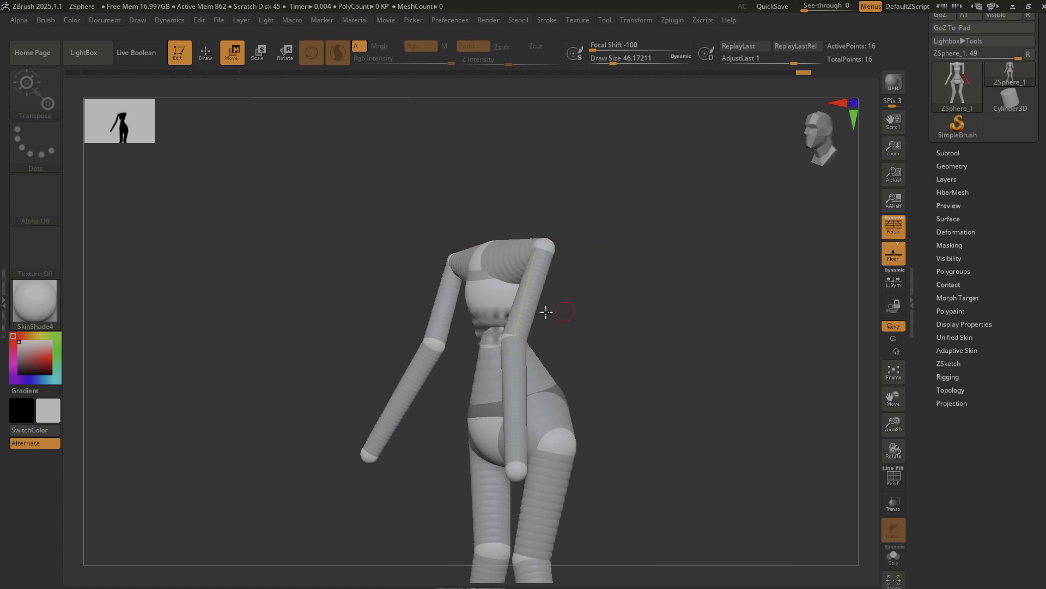
Shift the waist ZSphere slightly in side view and rotate the mirrored arms at the shoulders so they hang down beside the body.
left_click_drag(589, 371, 646, 402)
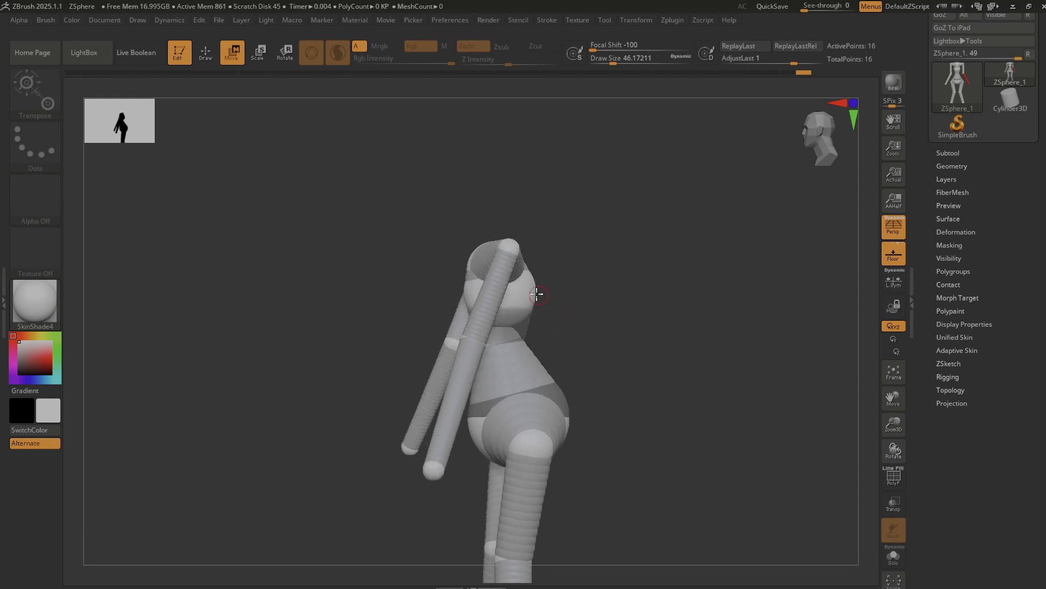
mouse_move(503, 345)
left_mouse_down()
mouse_move(537, 344)
mouse_move(518, 354)
mouse_move(499, 345)
mouse_move(507, 349)
left_mouse_up()
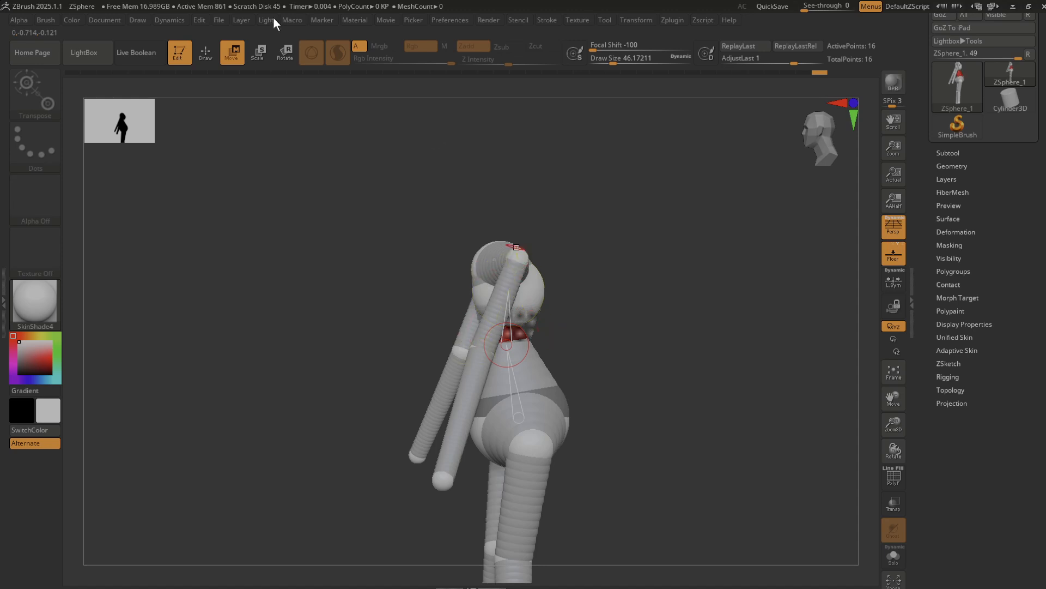
key("e")
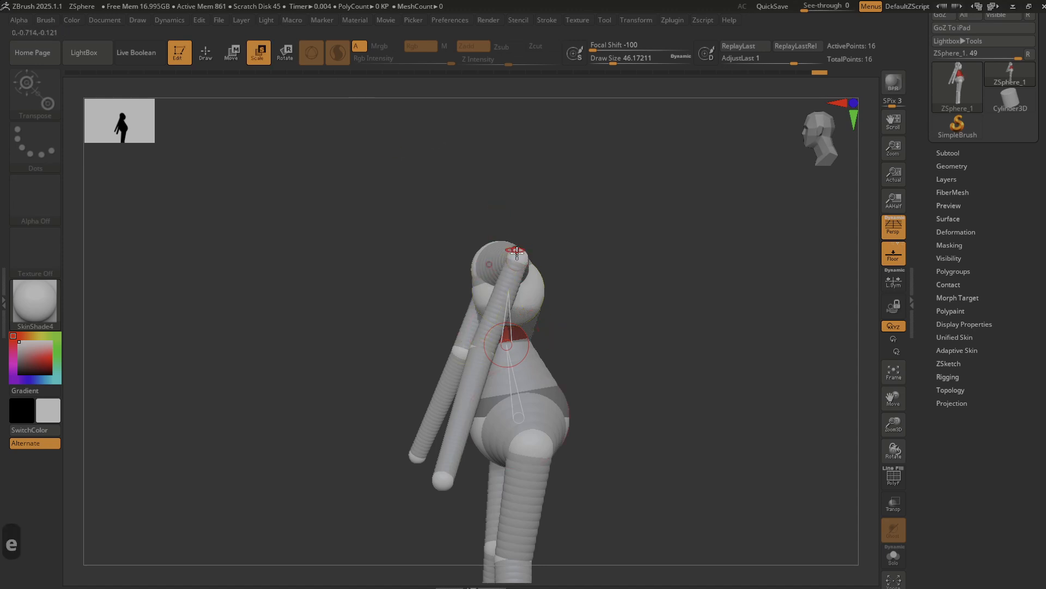
left_click(522, 258)
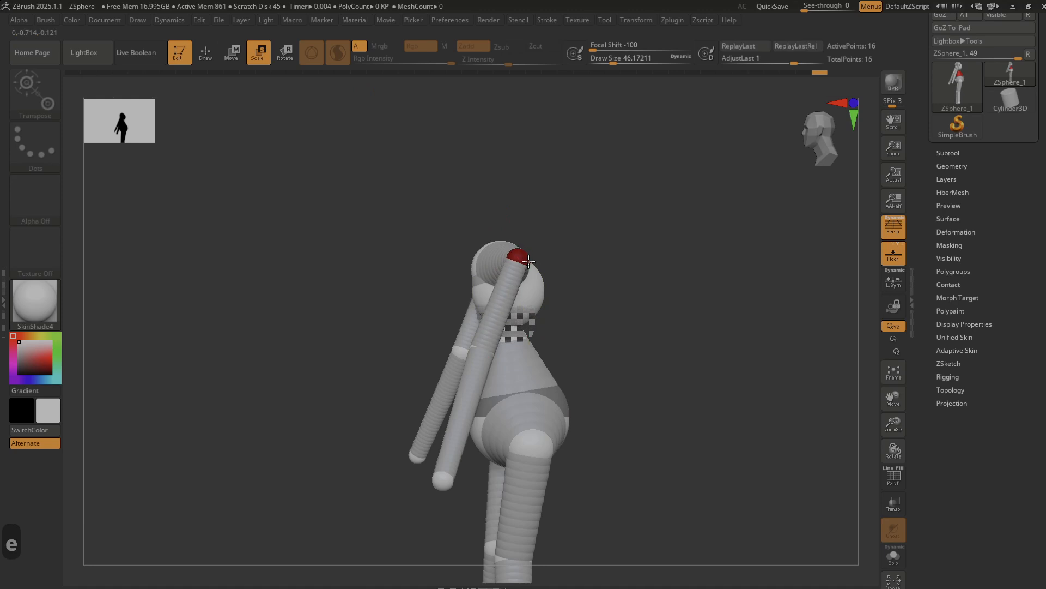
left_click_drag(530, 263, 607, 247)
key("r")
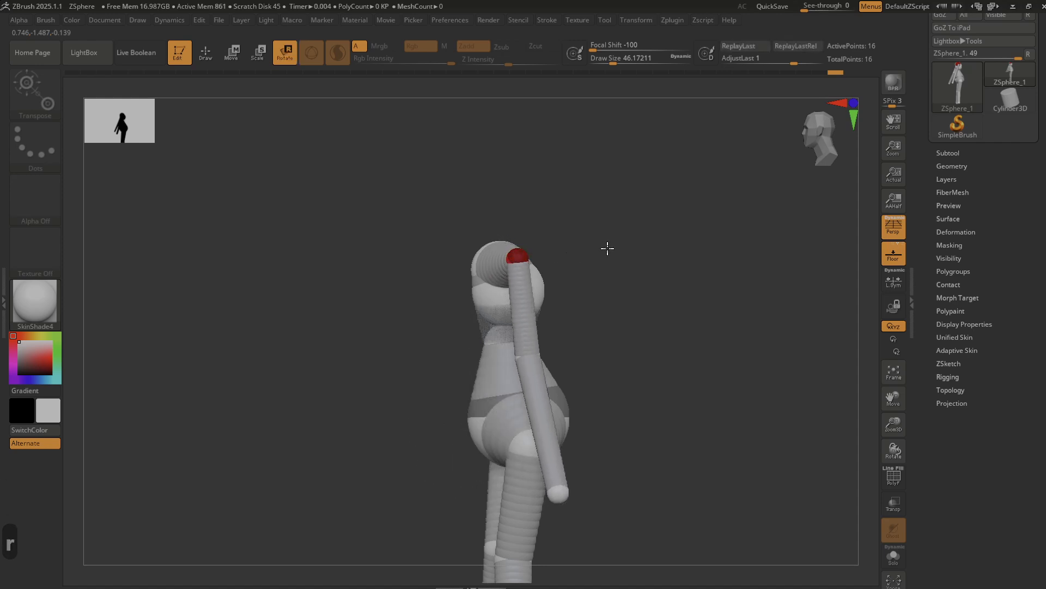
left_click_drag(304, 322, 358, 313)
mouse_move(364, 311)
right_mouse_down()
mouse_move(350, 298)
mouse_move(371, 325)
right_mouse_up()
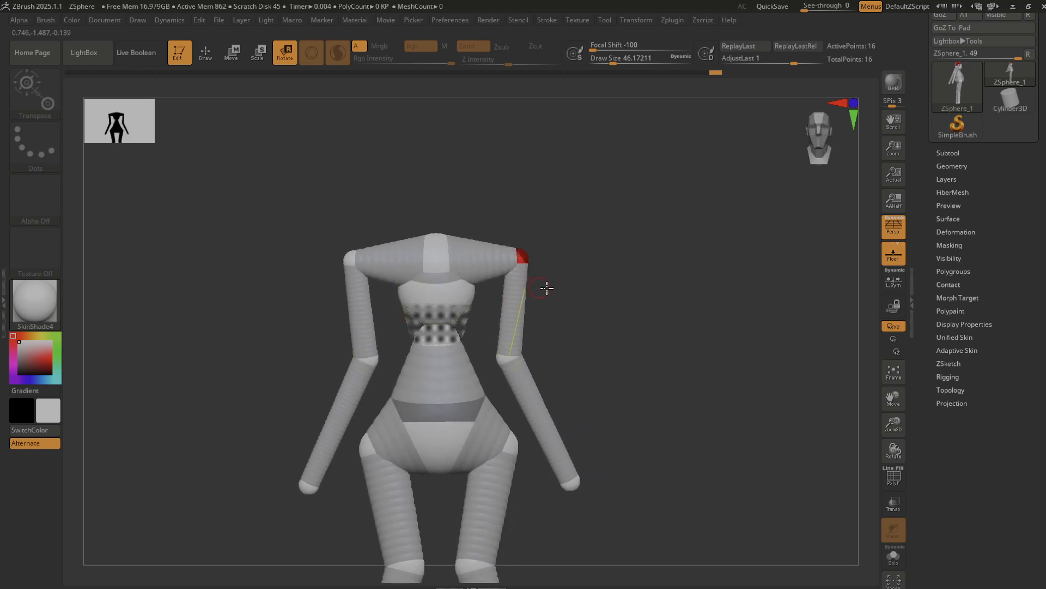
right_click_drag(564, 285, 563, 283)
mouse_move(610, 344)
right_mouse_down("alt")
mouse_move(612, 263)
mouse_move(594, 311)
right_mouse_up("alt")
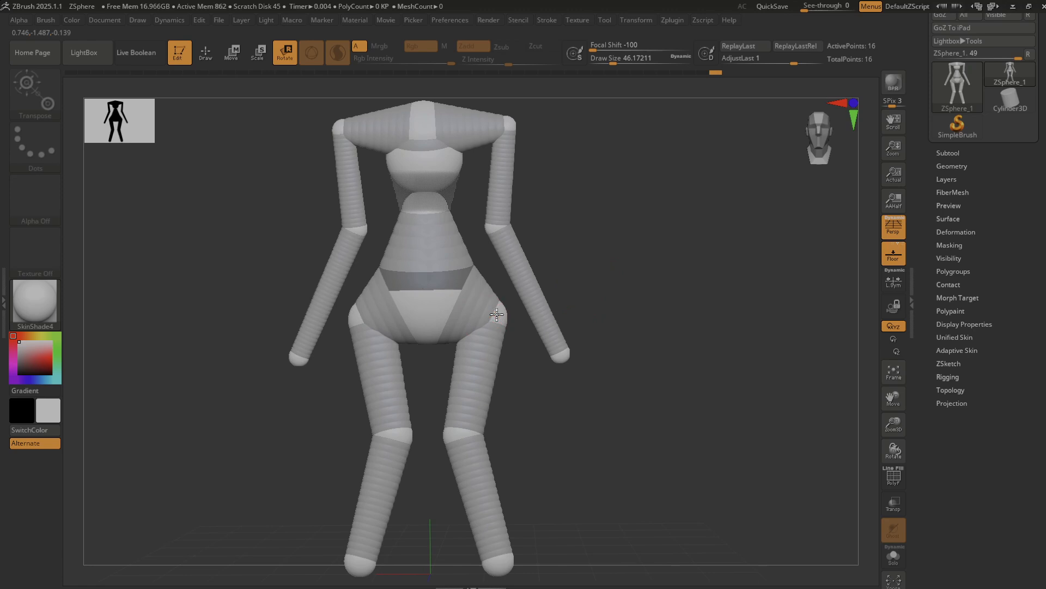
Preview the figure's adaptive skin and make a separate adaptive skin mesh from it.
left_click_drag(497, 315, 500, 312)
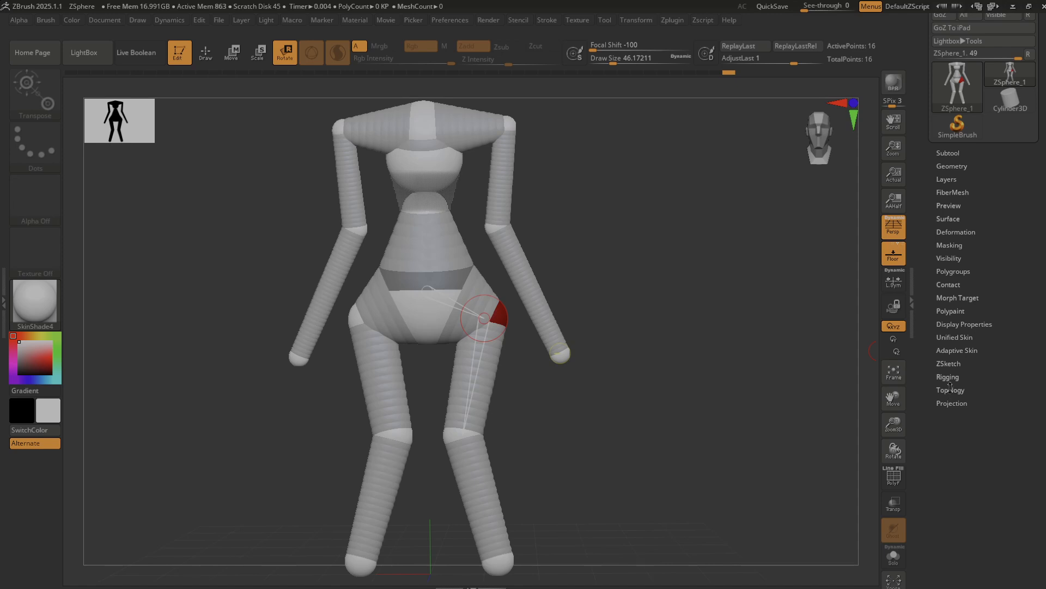
left_click(962, 350)
left_click(946, 362)
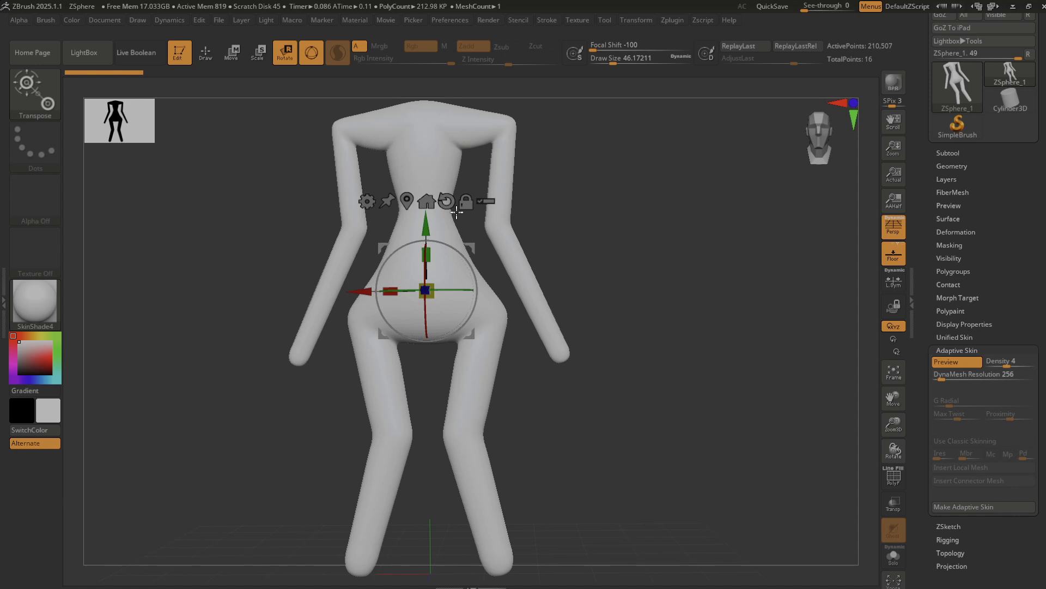
mouse_move(760, 463)
left_mouse_down()
mouse_move(636, 463)
mouse_move(747, 476)
left_mouse_up()
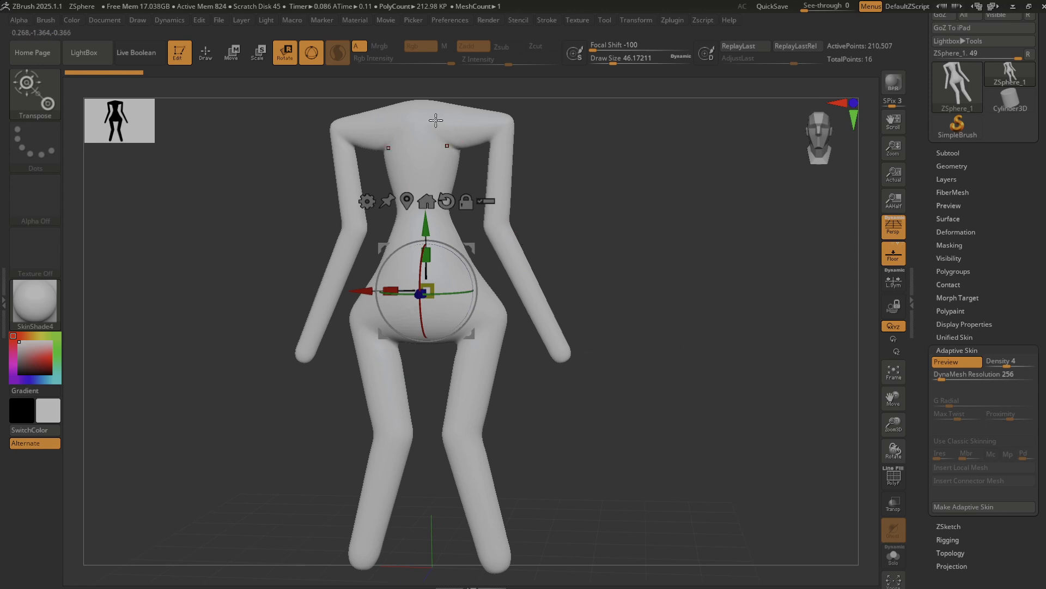
left_click(959, 505)
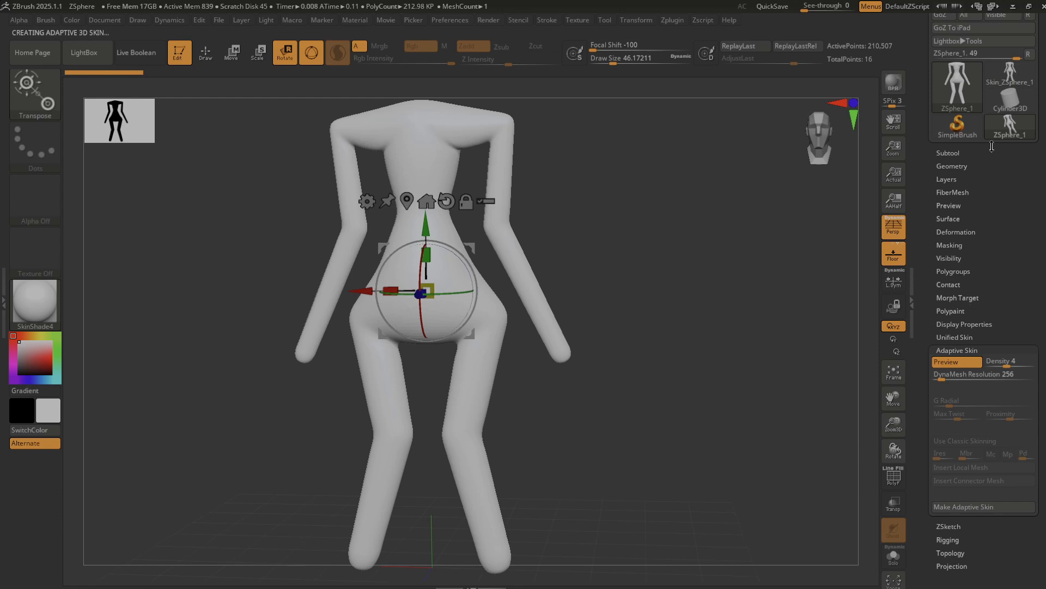
Make the Skin_ZSphere_1 mesh the active tool and choose the Clay brush.
mouse_move(1005, 81)
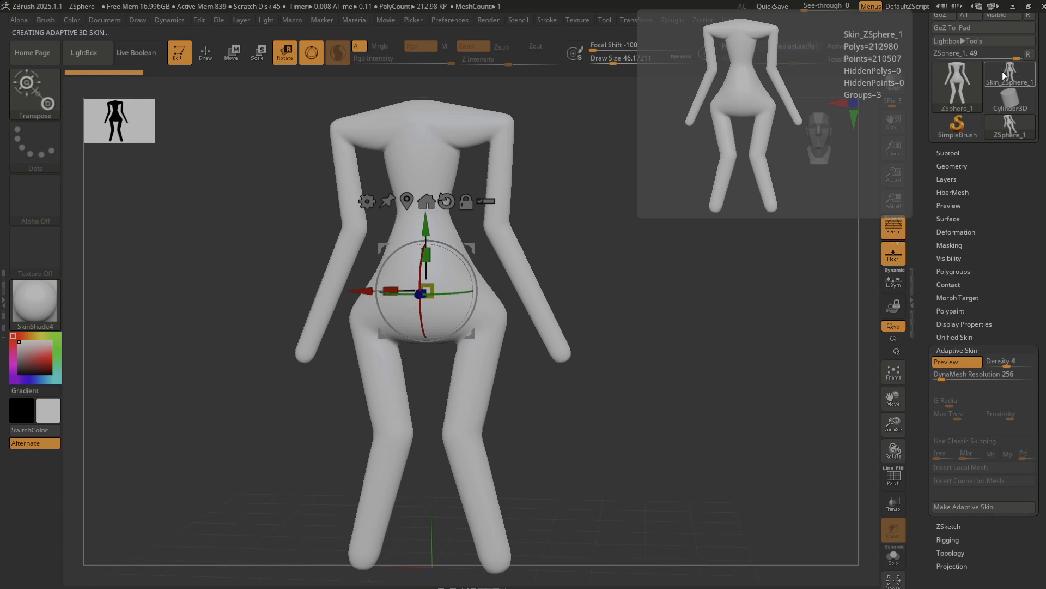
mouse_move(995, 126)
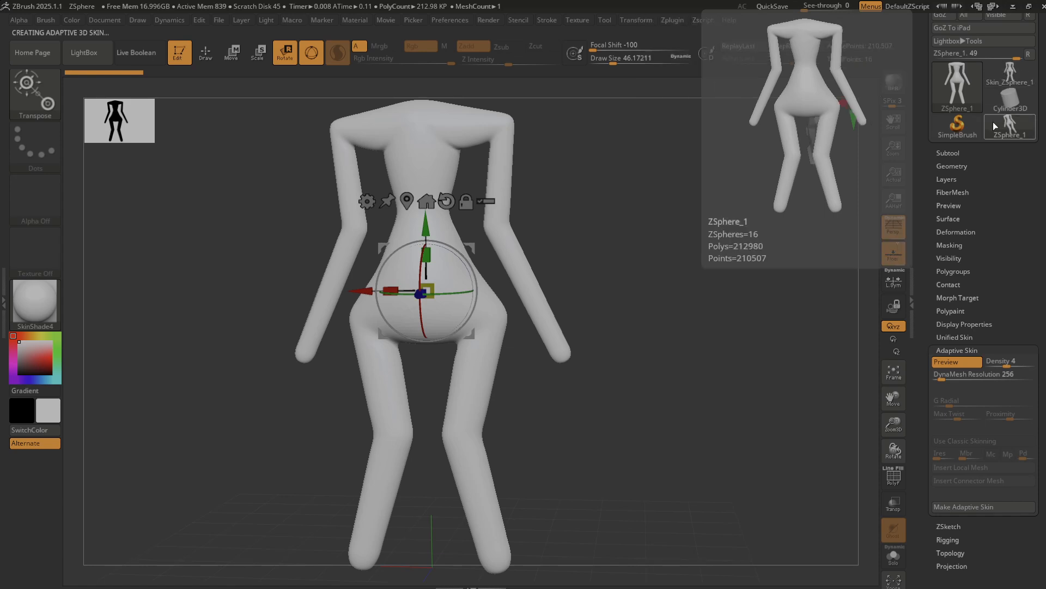
left_click(1004, 79)
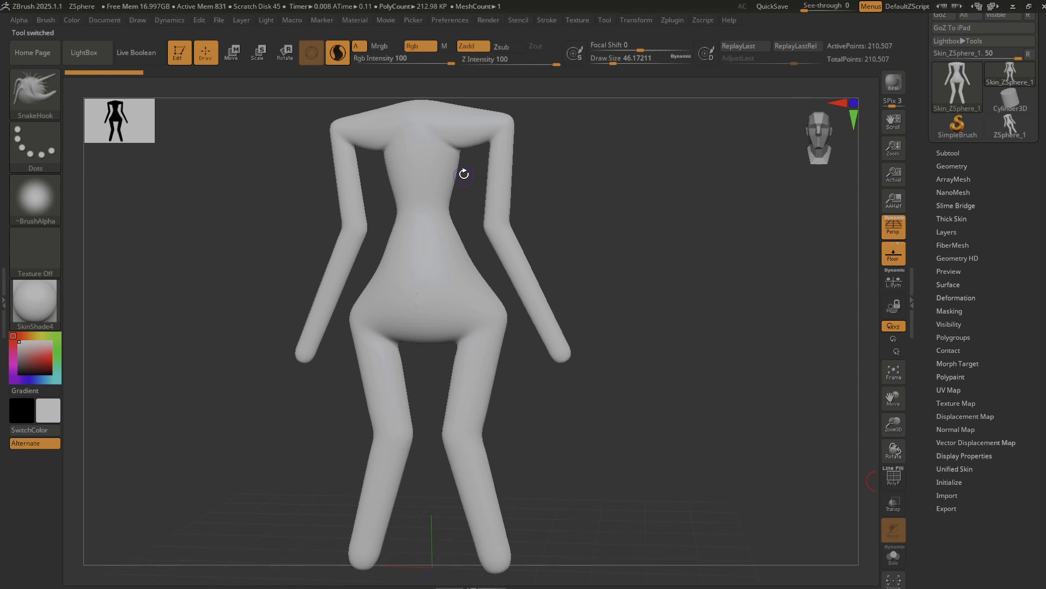
key("b")
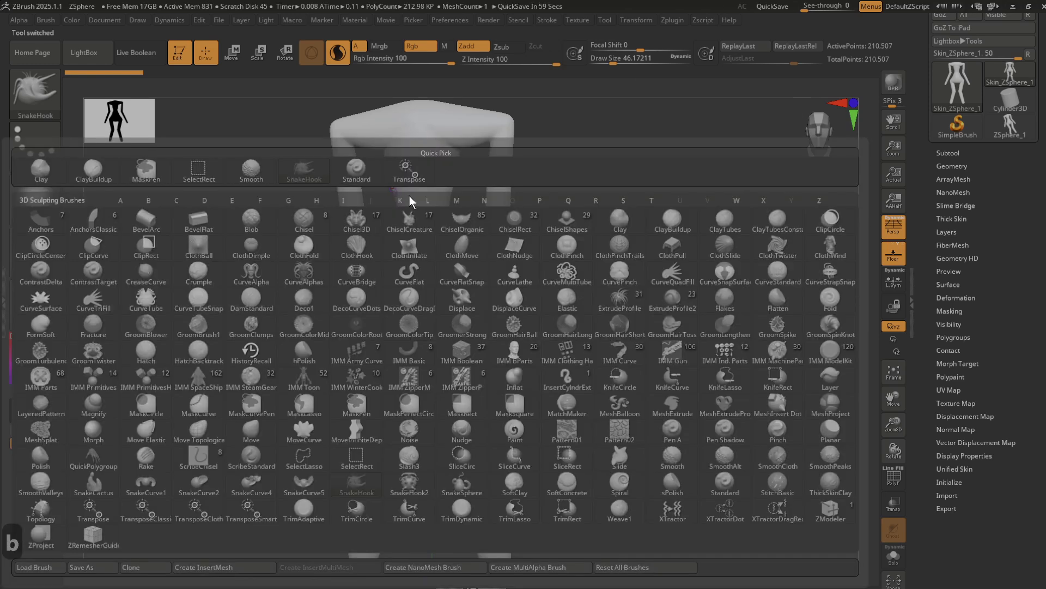
key("c")
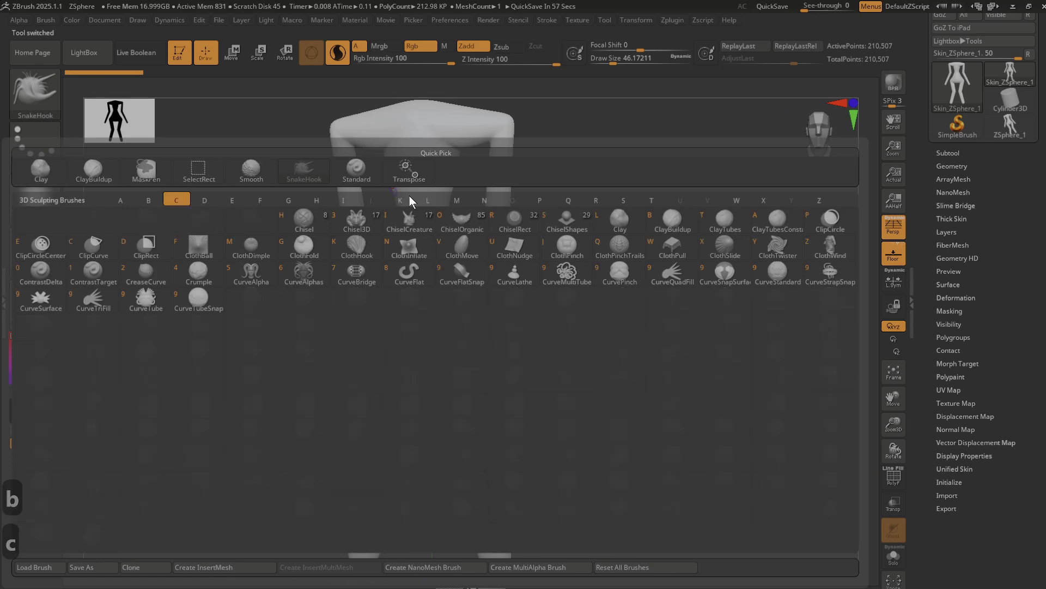
left_click(616, 221)
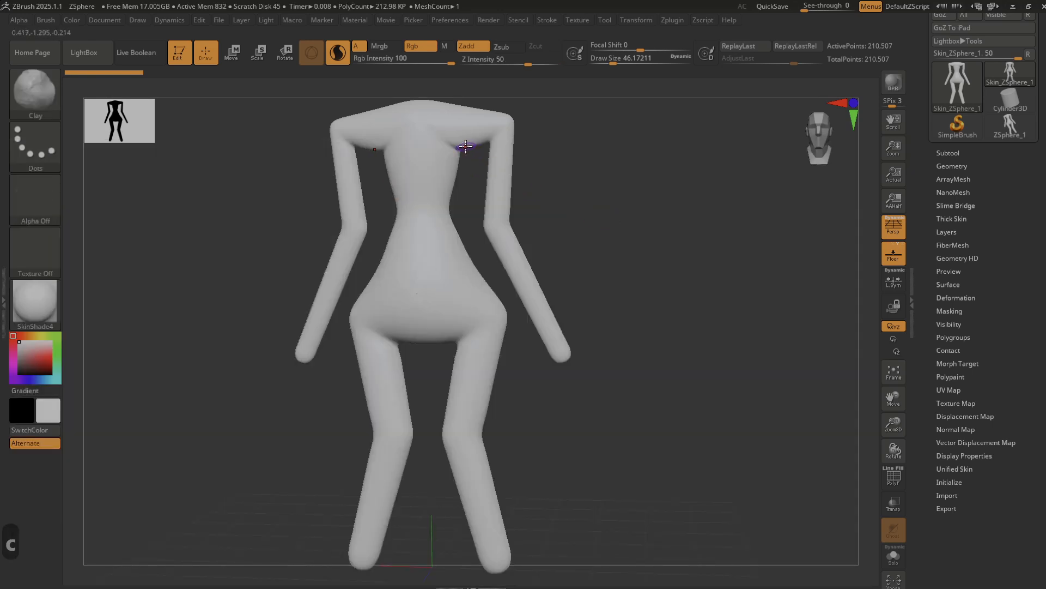
Sculpt Clay strokes over the torso from chest to pelvis and smooth the body with a larger brush of about 365.
mouse_move(466, 146)
left_mouse_down()
mouse_move(455, 175)
mouse_move(452, 143)
mouse_move(447, 187)
mouse_move(465, 169)
mouse_move(460, 154)
mouse_move(432, 189)
mouse_move(430, 254)
mouse_move(437, 215)
mouse_move(448, 215)
left_mouse_up()
key("s")
mouse_move(461, 160)
left_mouse_down()
mouse_move(451, 194)
mouse_move(460, 155)
mouse_move(444, 145)
mouse_move(433, 182)
mouse_move(439, 327)
left_mouse_up()
left_click_drag(422, 215, 425, 332)
left_click_drag(594, 401, 627, 419)
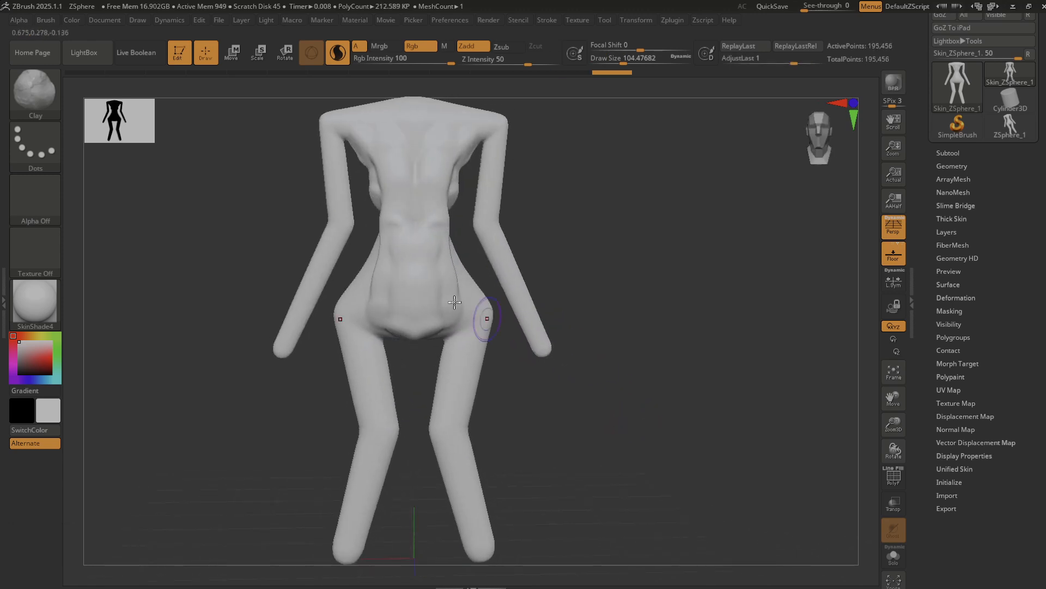
mouse_move(435, 261)
left_mouse_down("shift")
mouse_move(447, 180)
mouse_move(456, 357)
mouse_move(444, 322)
mouse_move(462, 300)
mouse_move(432, 192)
mouse_move(435, 288)
left_mouse_up("shift")
key("s")
left_click_drag(607, 264, 652, 302)
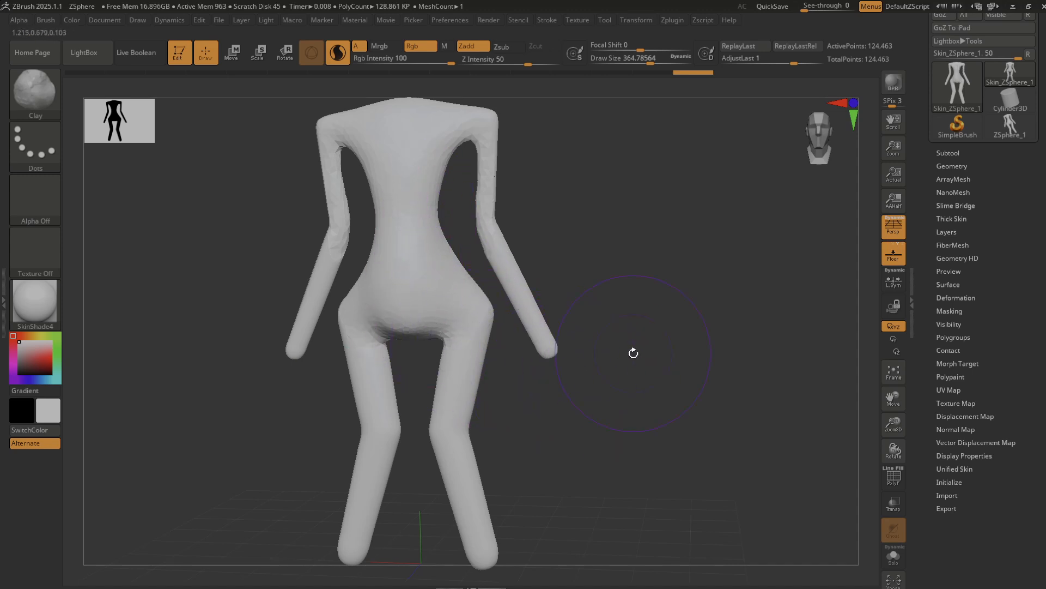
Return from the sculpted skin mesh to the ZSphere_1 tool and turn off its adaptive skin preview.
mouse_move(1009, 78)
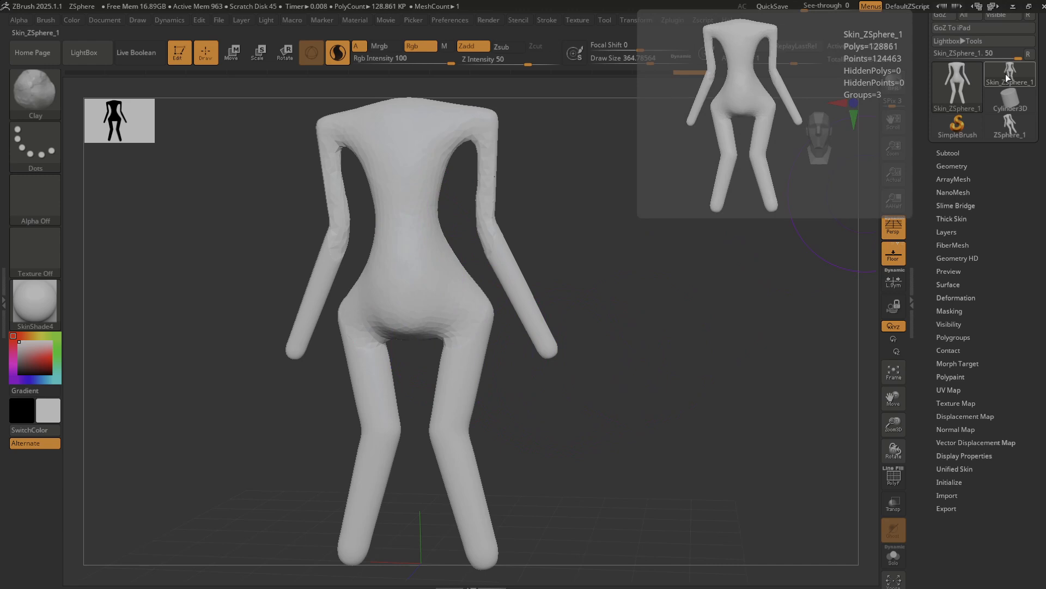
mouse_move(1011, 126)
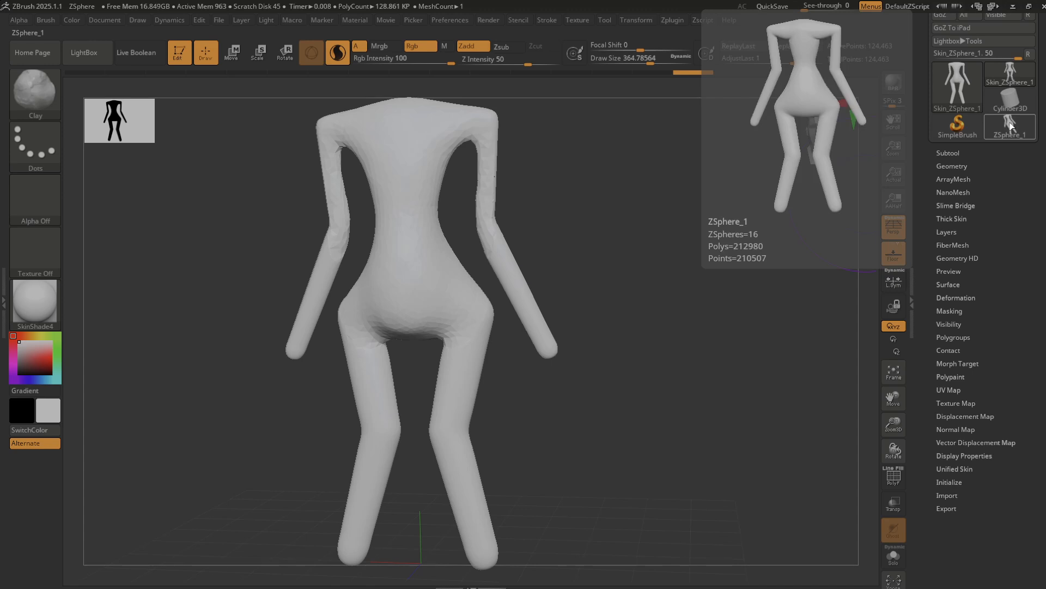
left_click(1011, 126)
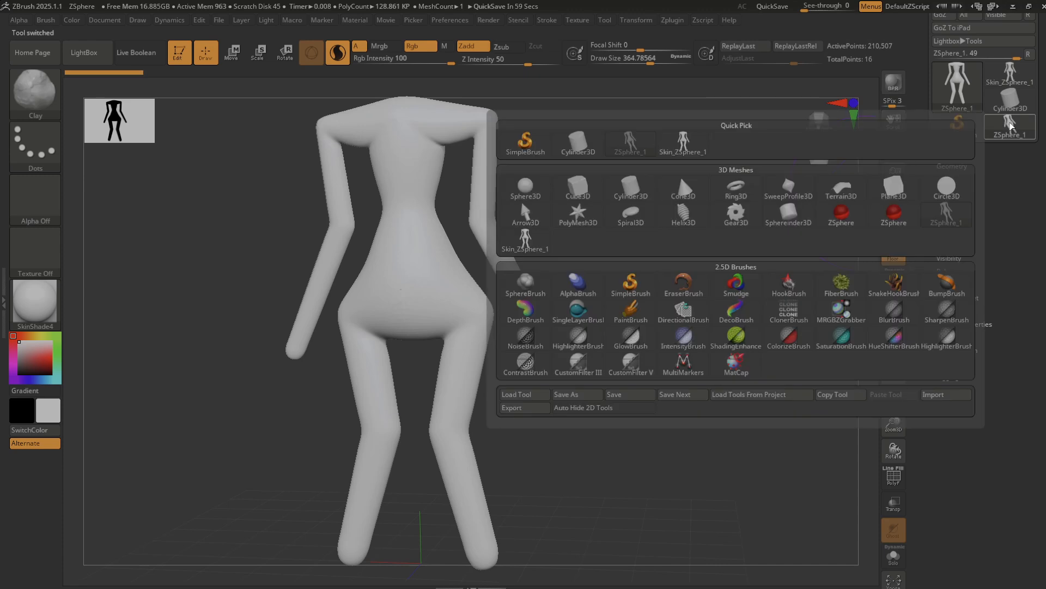
left_click(521, 201)
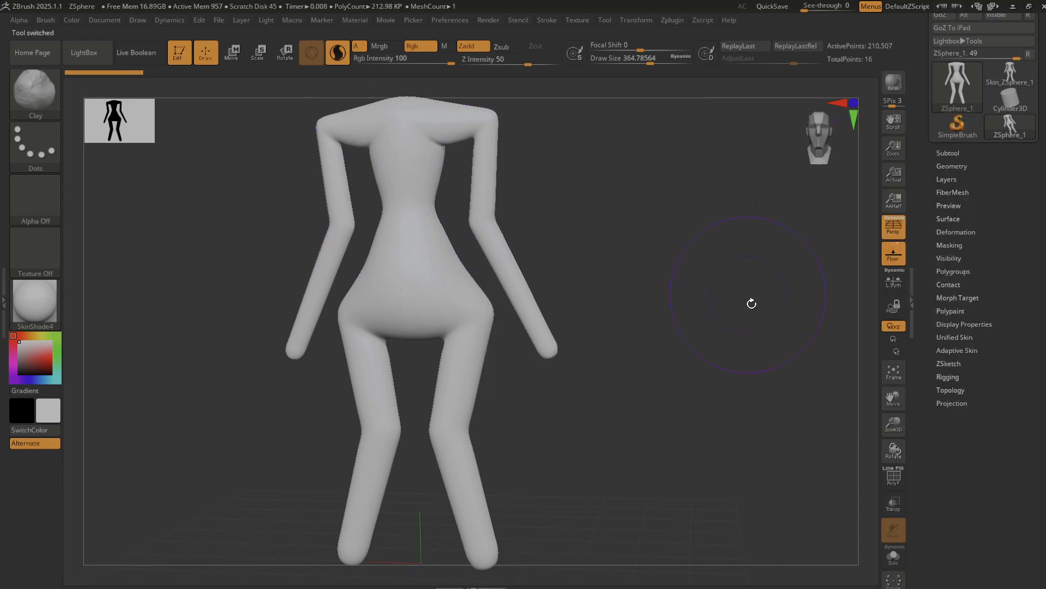
left_click(1014, 67)
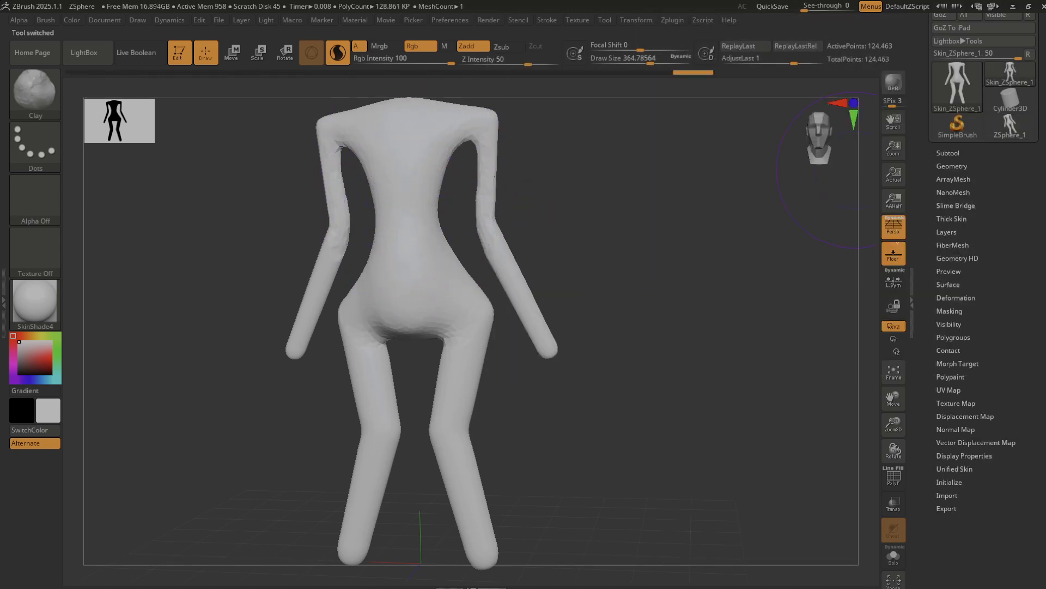
left_click(1007, 130)
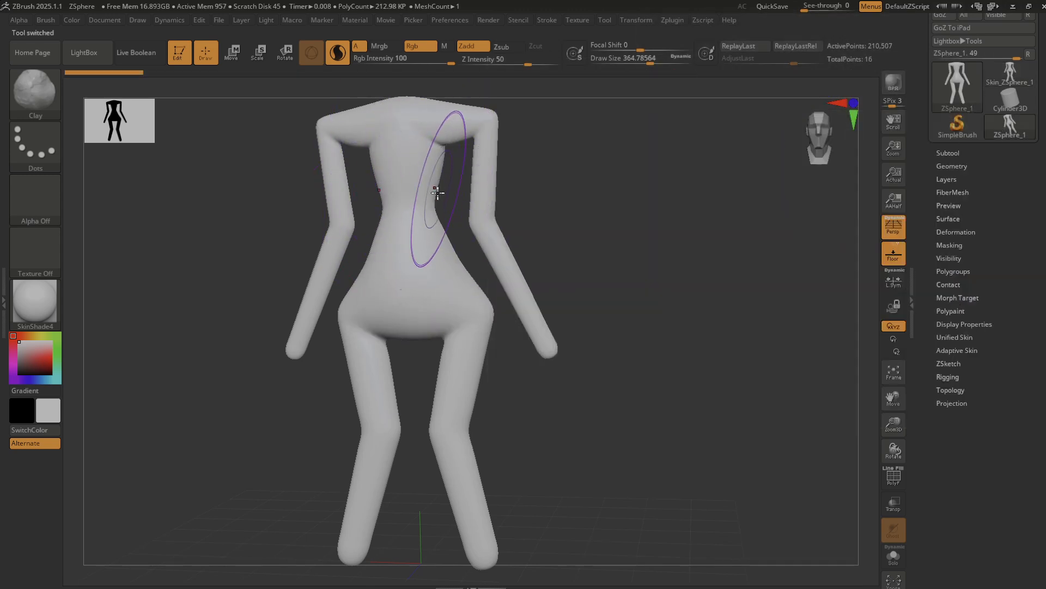
left_click(957, 350)
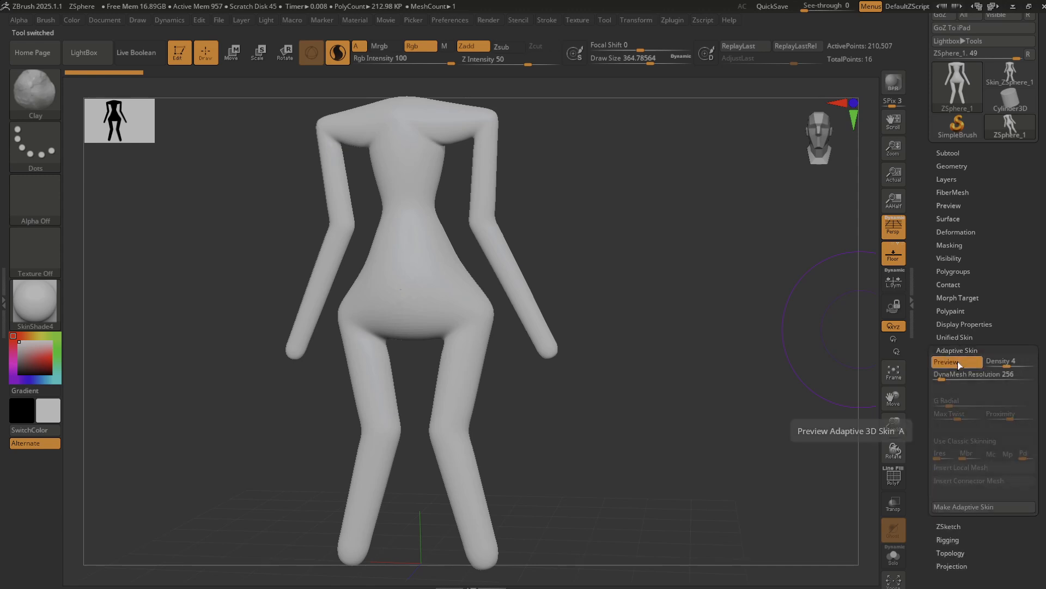
left_click(957, 362)
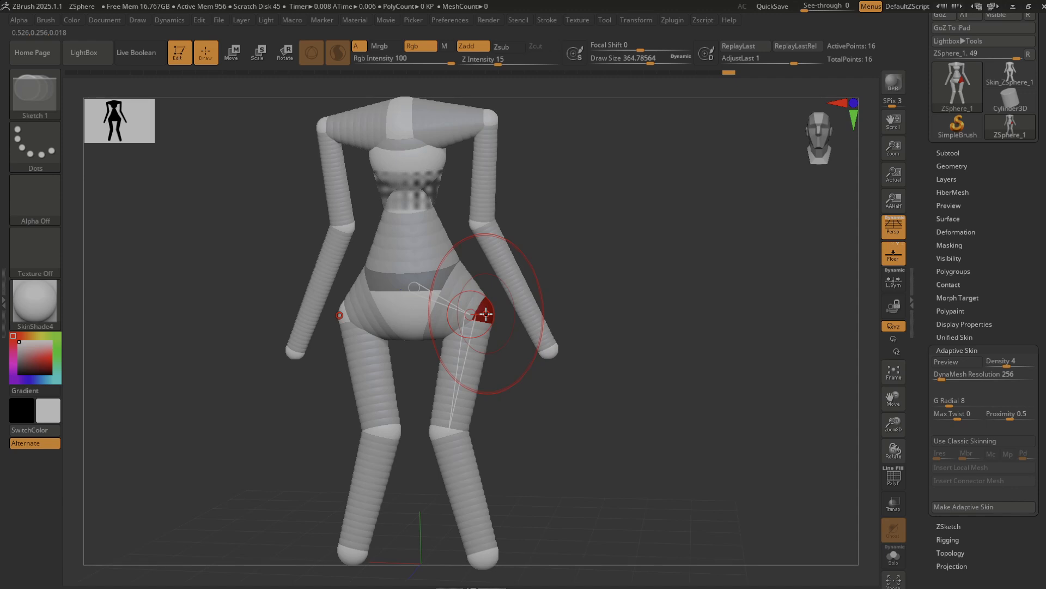
Set the draw size to about 136 and move the mirrored hip ZSpheres inward to narrow the pelvis.
key("w")
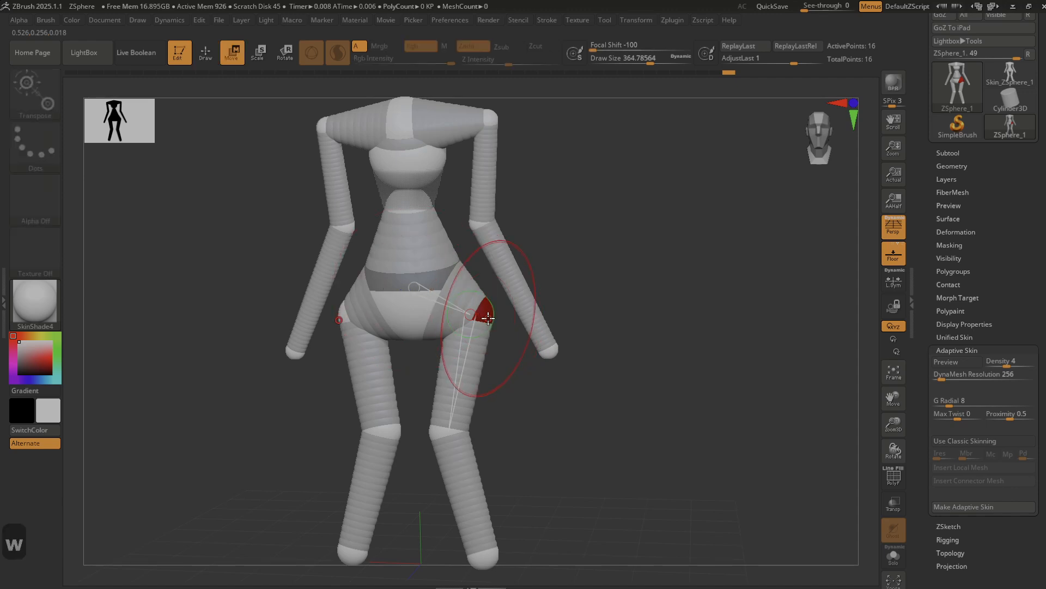
key("s")
left_click_drag(488, 317, 469, 315)
Add mirrored ZSpheres at the wrists and move them outward and slightly down at a draw size of about 41 to form the hands.
key("q")
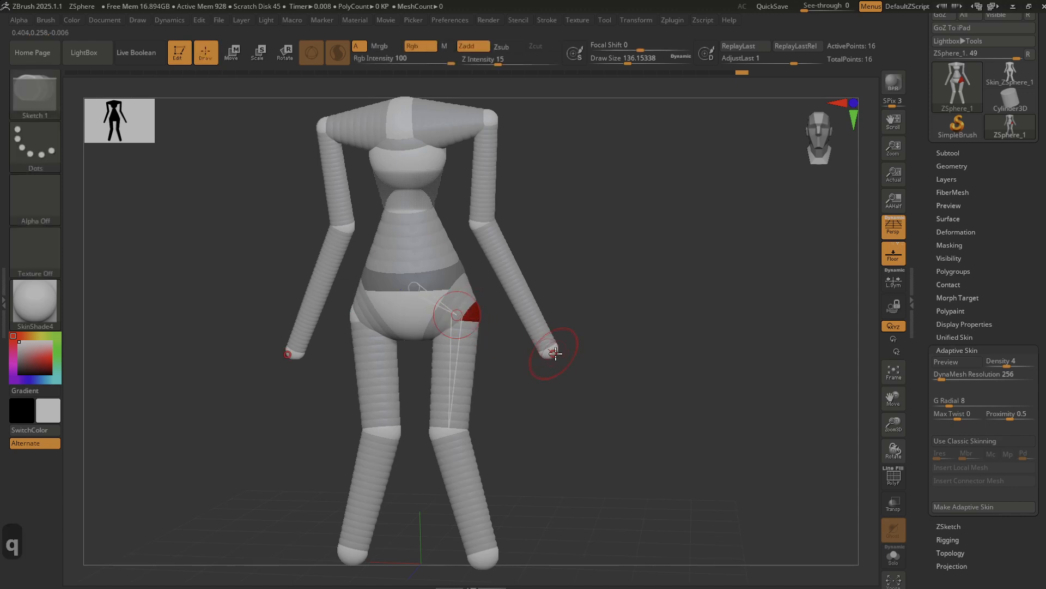
left_click_drag(554, 351, 562, 355)
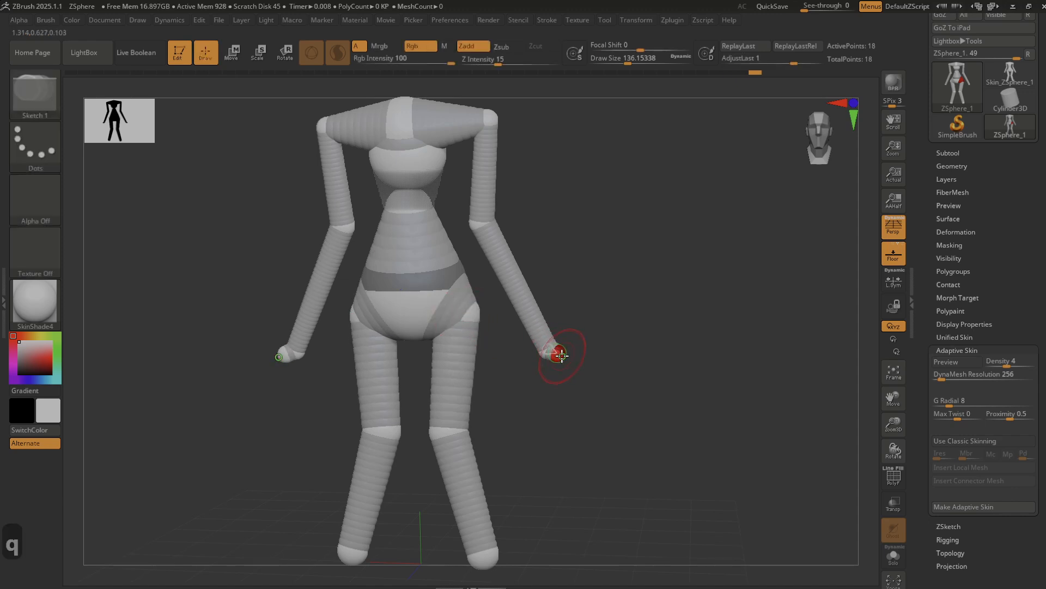
key("w")
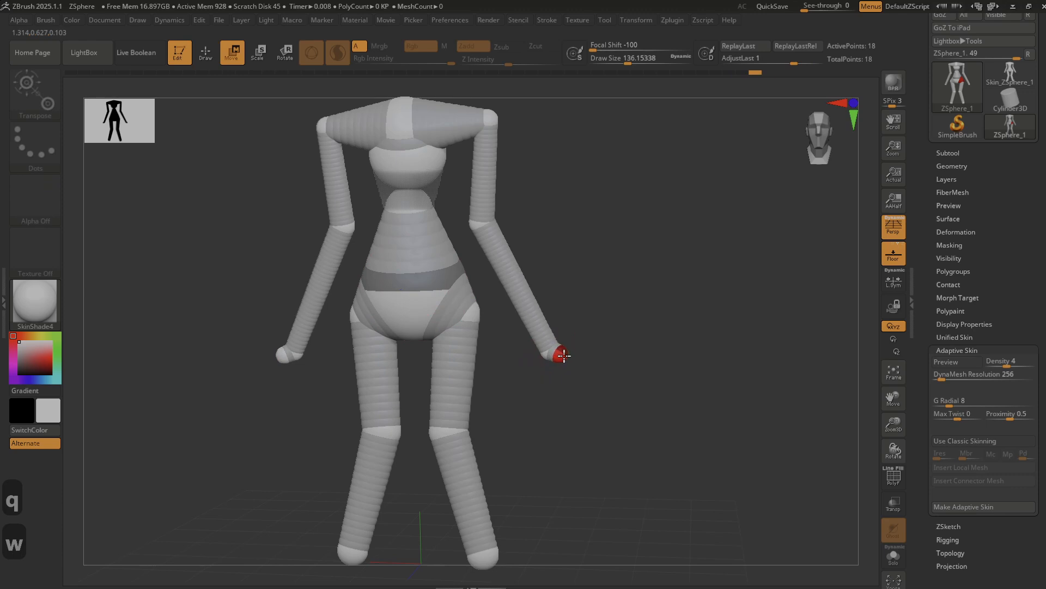
key("s")
mouse_move(562, 358)
left_mouse_down()
mouse_move(547, 359)
mouse_move(576, 366)
left_mouse_up()
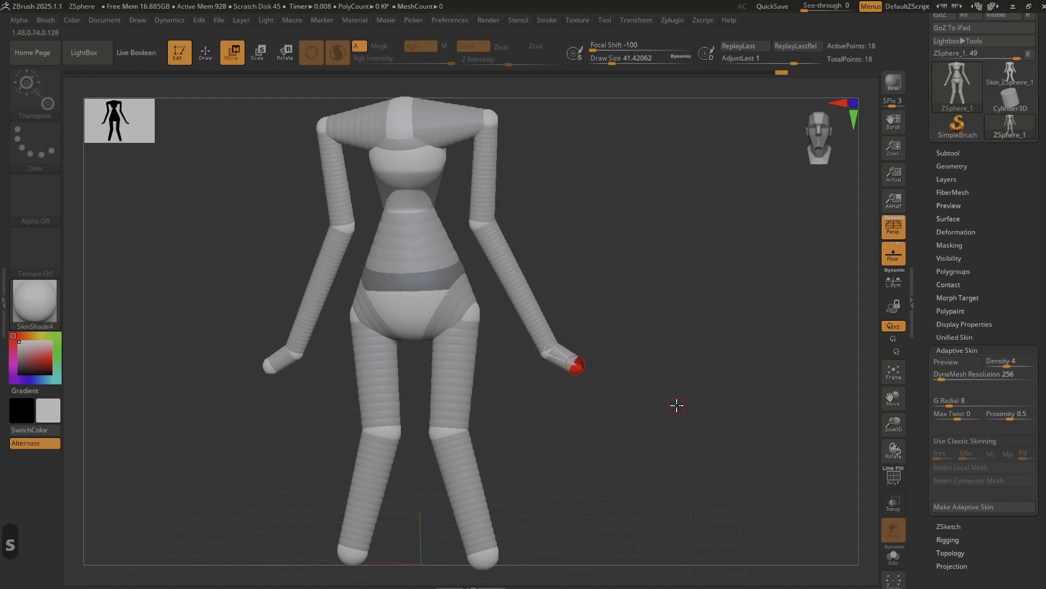
mouse_move(678, 404)
left_mouse_down()
mouse_move(644, 407)
mouse_move(670, 402)
left_mouse_up()
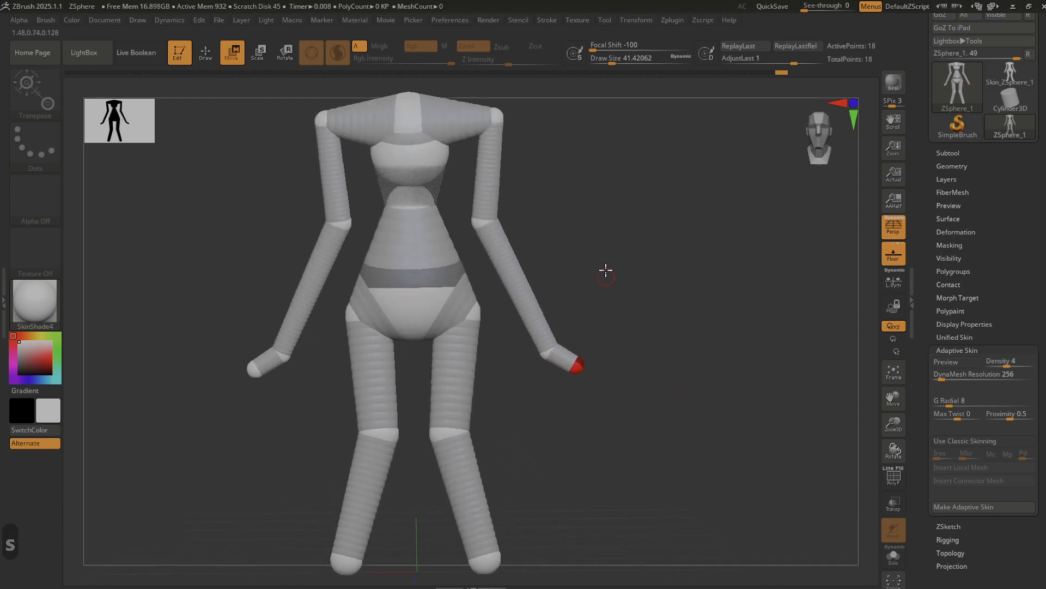
left_click_drag(607, 238, 607, 271)
left_click_drag(588, 220, 614, 238, "alt")
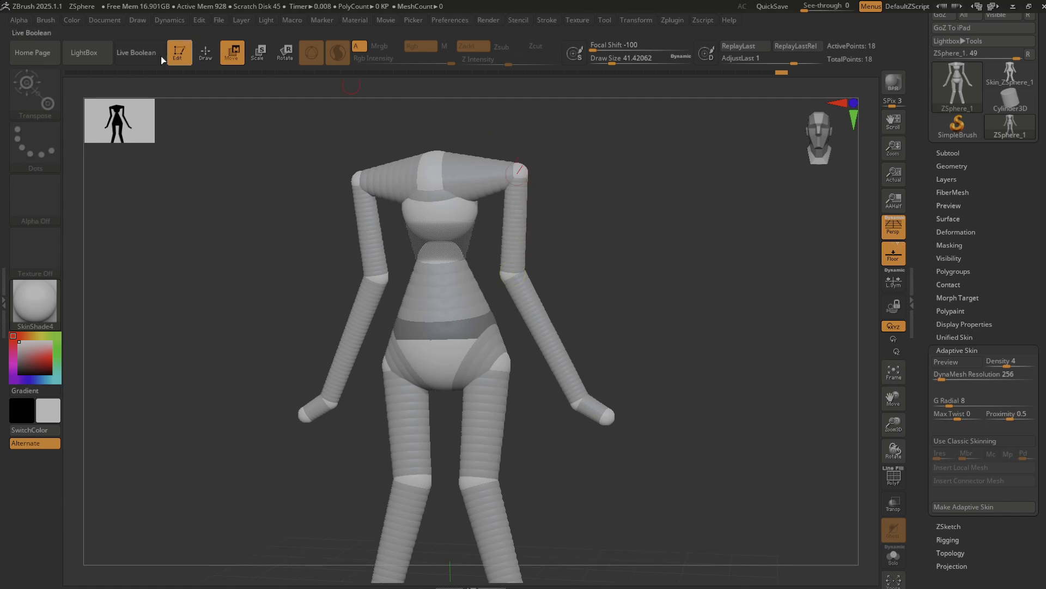
Browse the ready-made sample projects in LightBox to the end of the project list, then close the library.
left_click(85, 55)
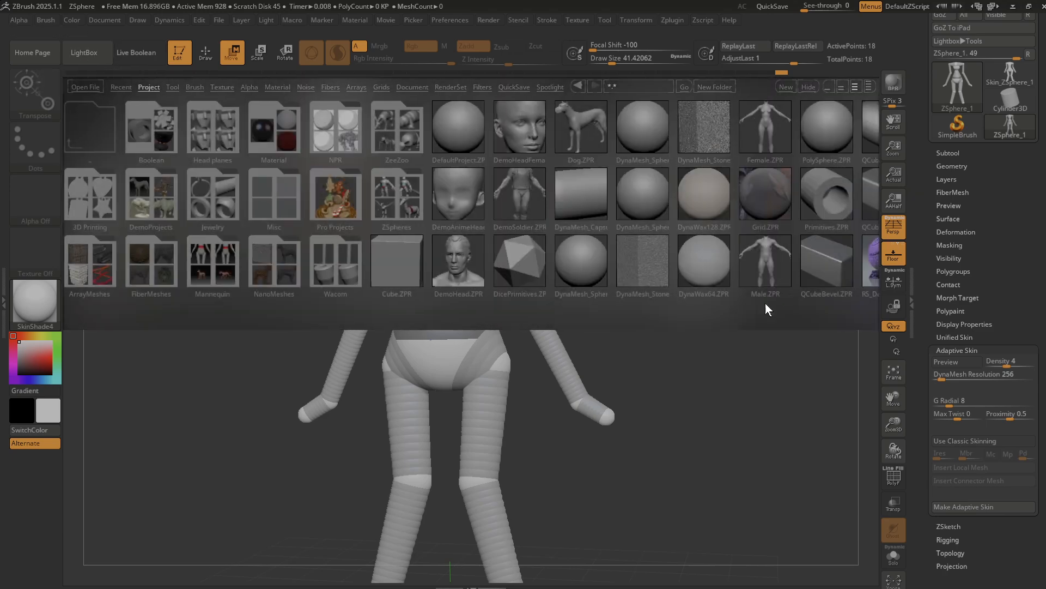
left_click_drag(765, 303, 528, 283)
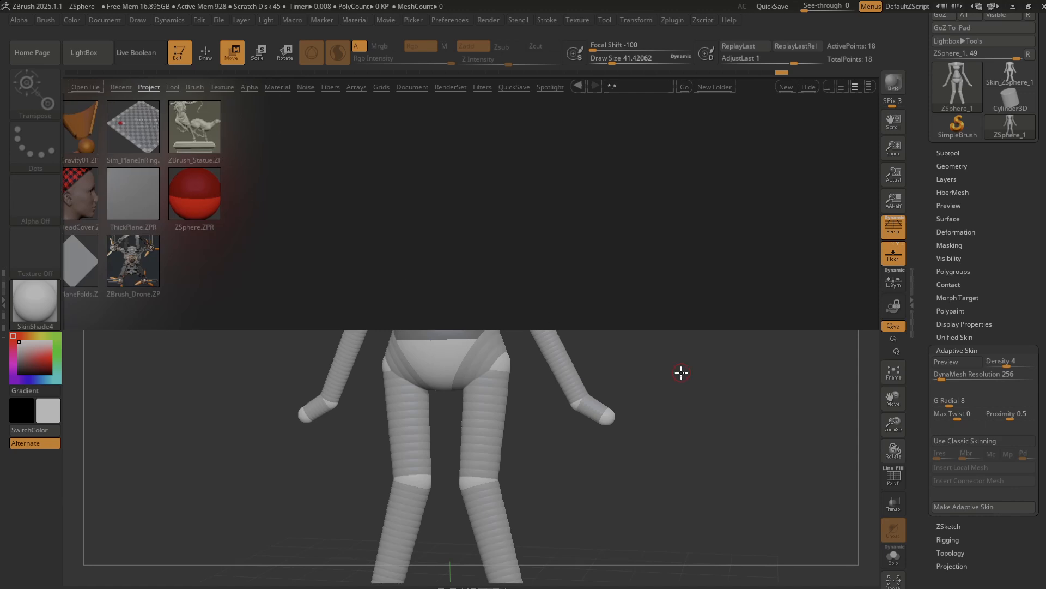
left_click(134, 59)
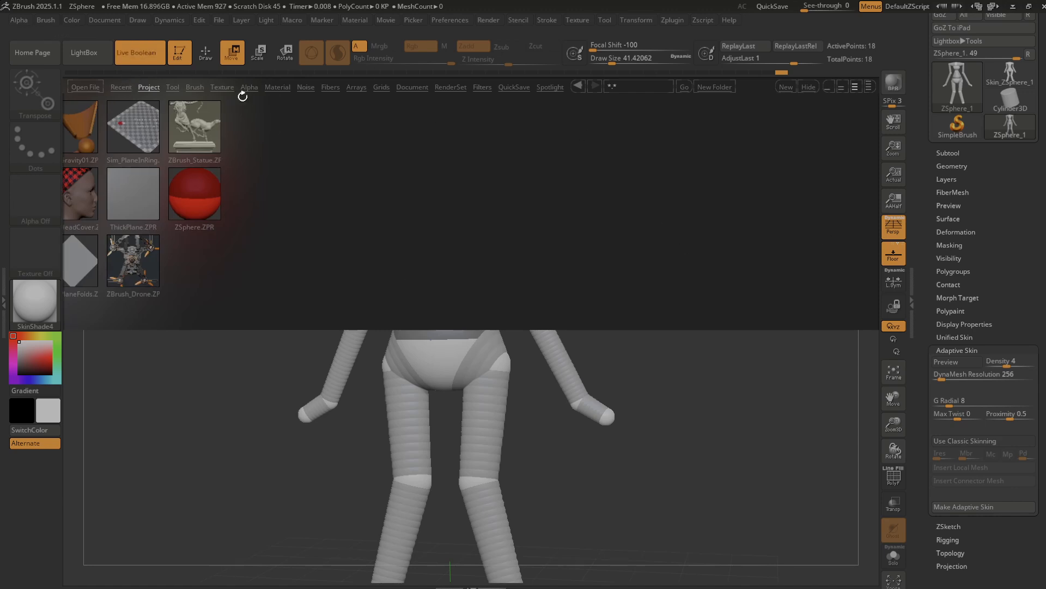
left_click(135, 50)
left_click(90, 55)
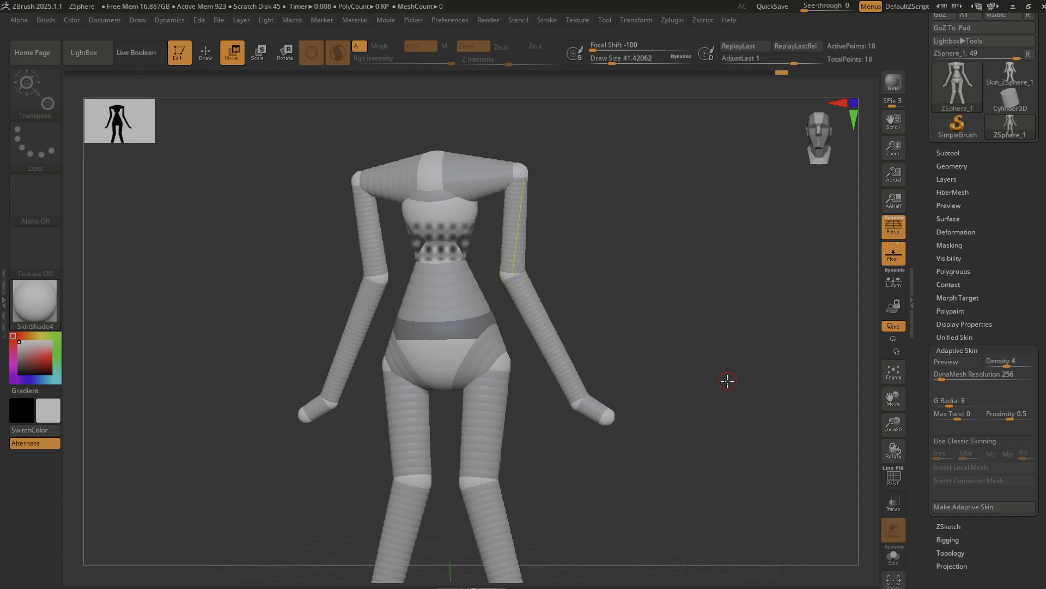
Turn on the adaptive skin preview of the ZSphere figure and make an adaptive skin mesh from it.
left_click(957, 362)
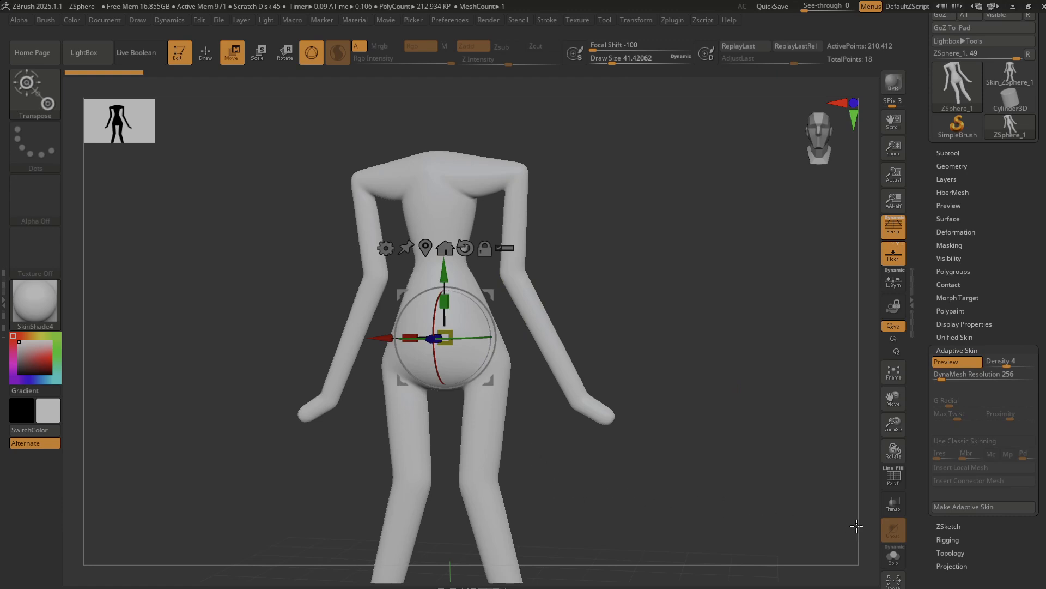
left_click(980, 510)
mouse_move(1012, 82)
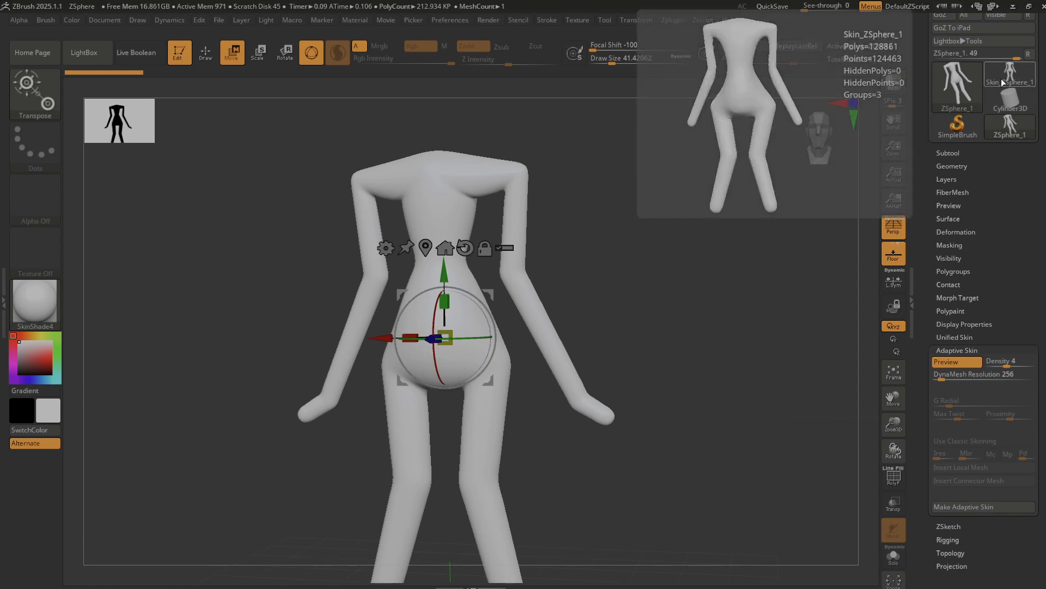
mouse_move(1000, 135)
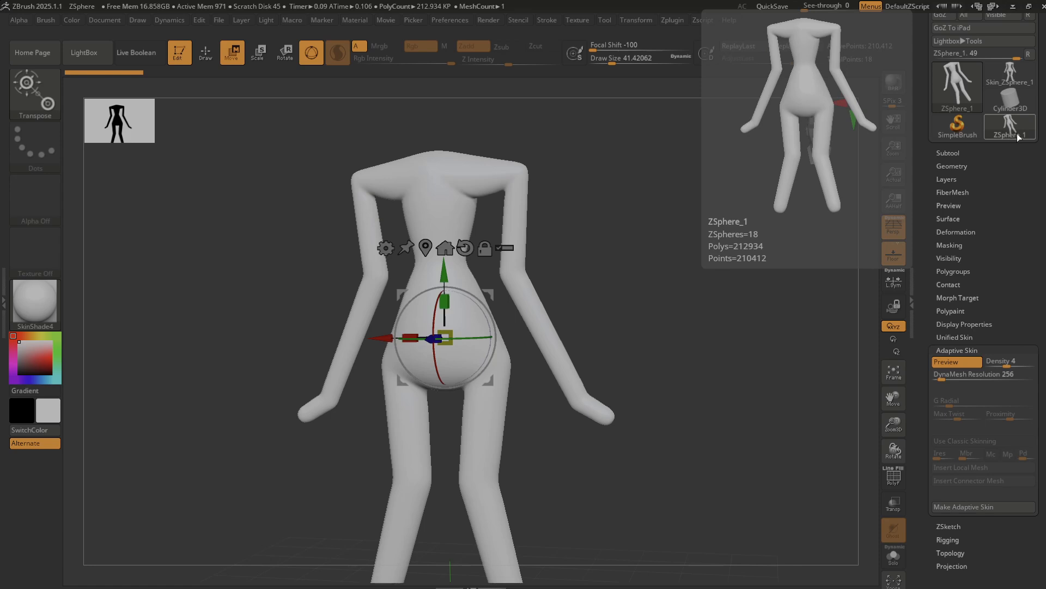
Rename the ZSphere figure's subtool from ZSphere_1 to "sphereMesh".
left_click(952, 154)
mouse_move(980, 207)
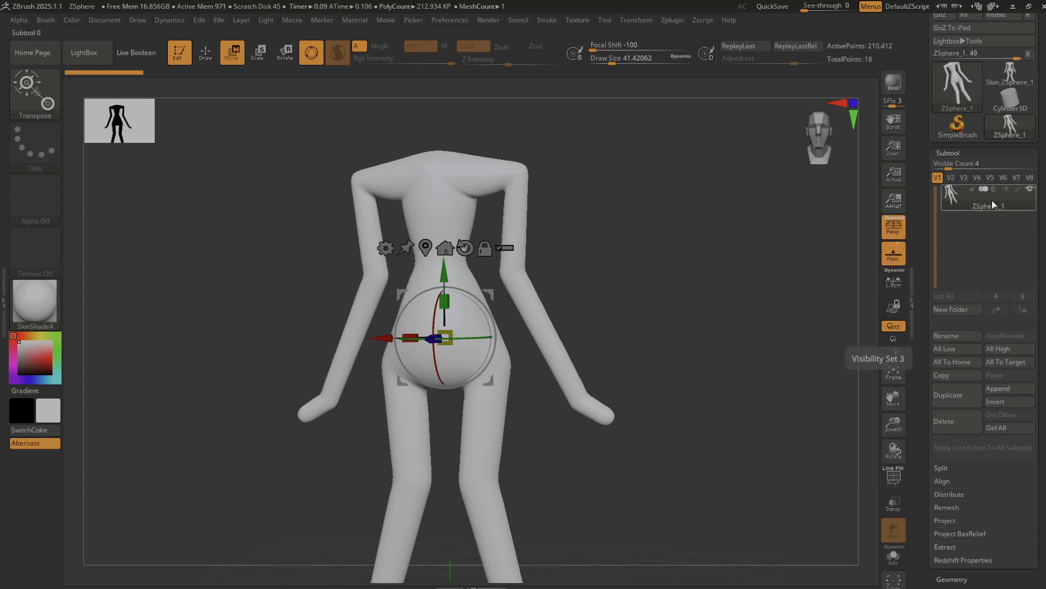
left_click(953, 335)
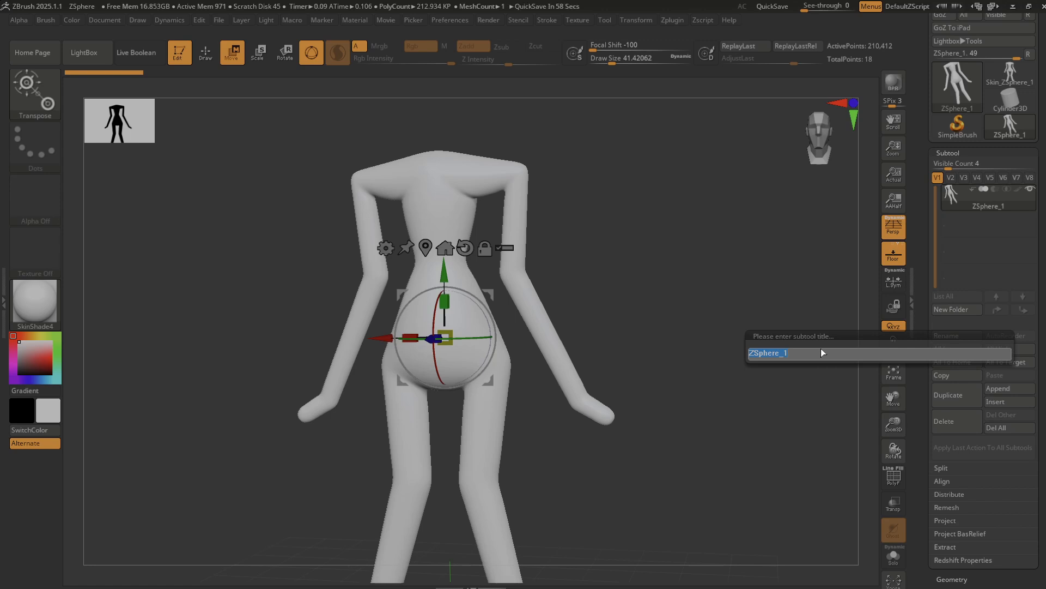
type("sphg")
key("BackSpace")
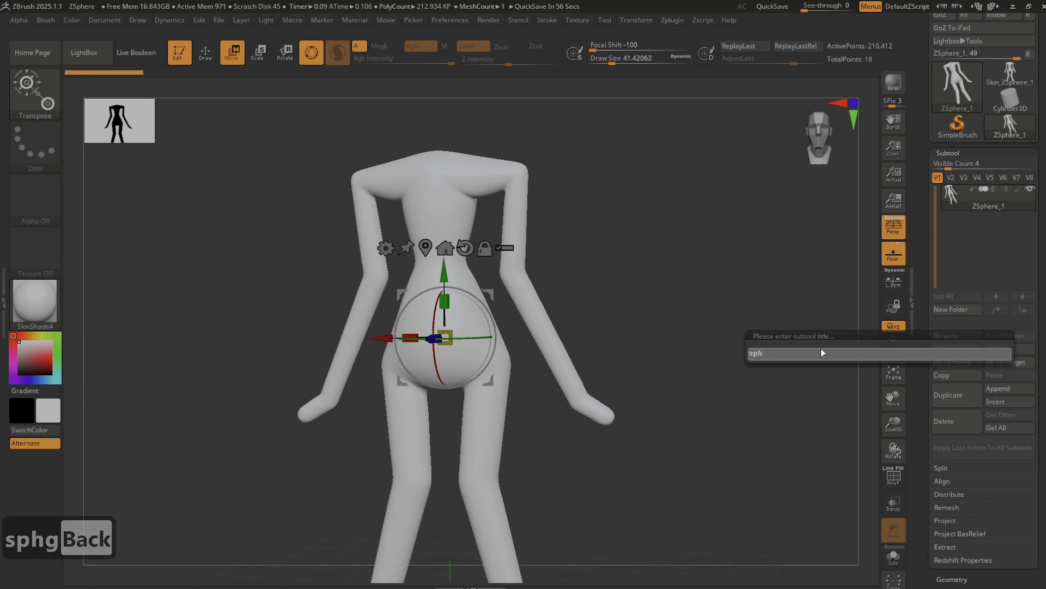
type("ereM")
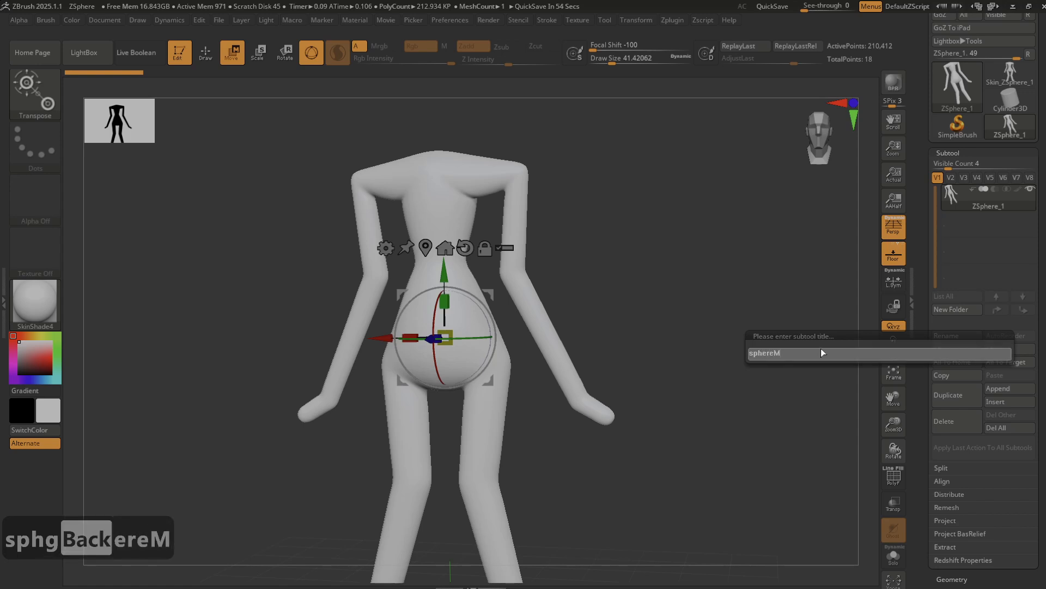
type("esh")
key("Return")
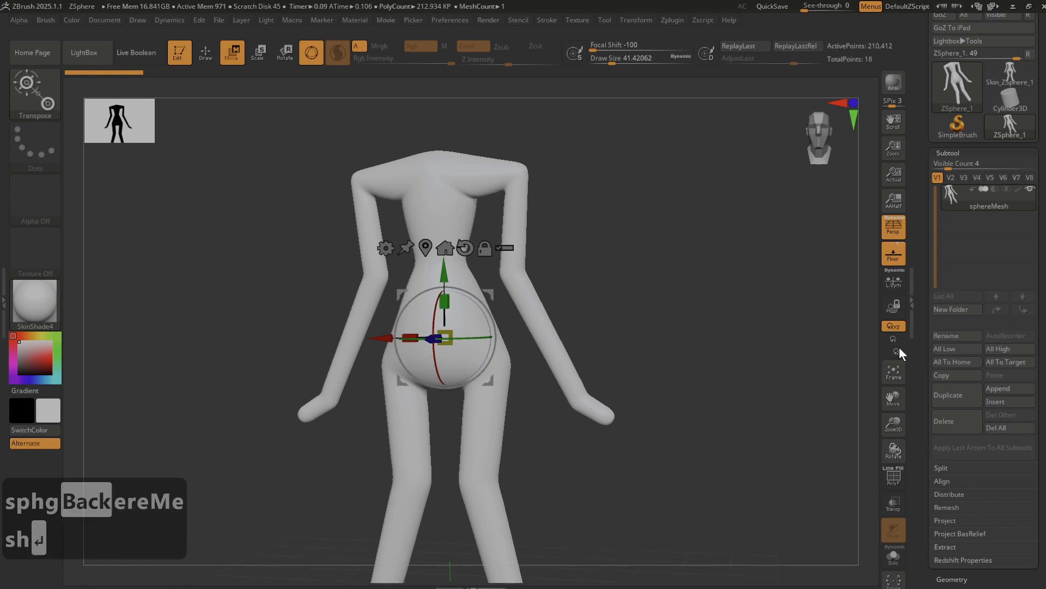
Switch to the Skin_ZSphere_1 mesh tool and rename its subtool "susan".
mouse_move(1024, 82)
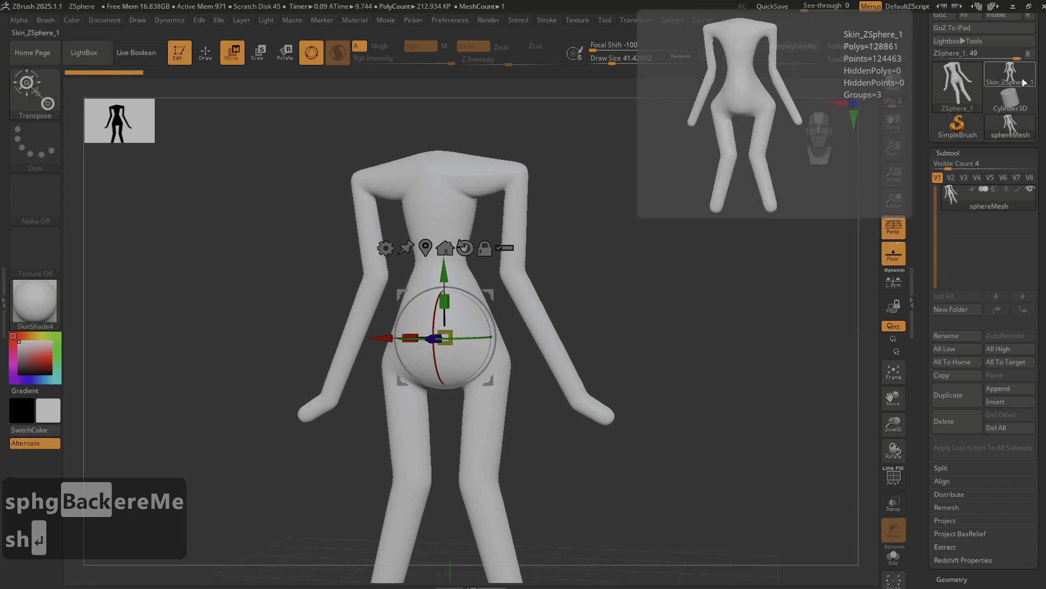
left_click(1024, 82)
left_click(679, 122)
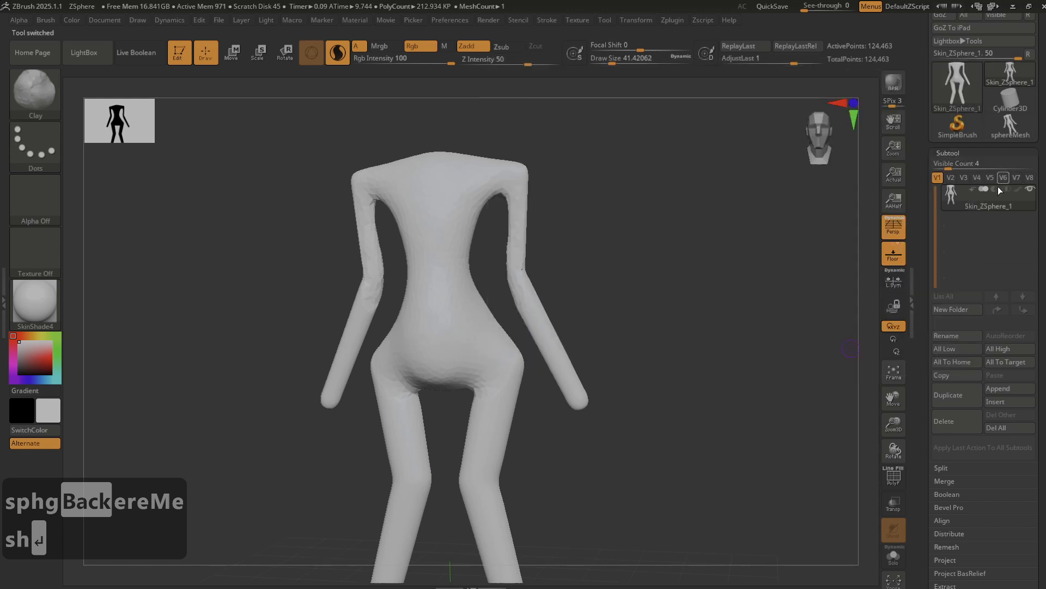
mouse_move(985, 207)
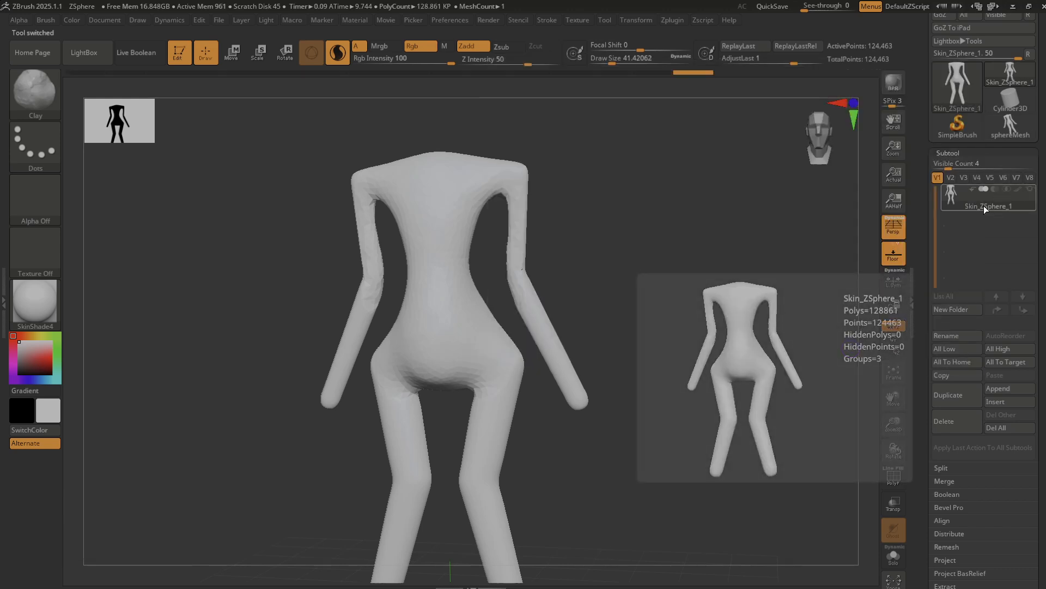
left_click(963, 334)
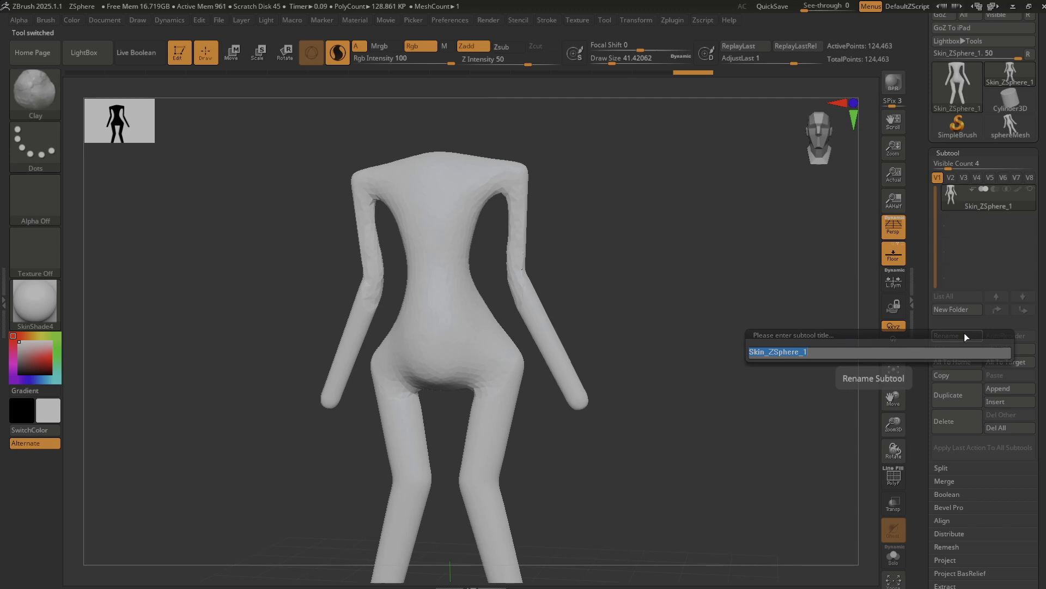
type("susan")
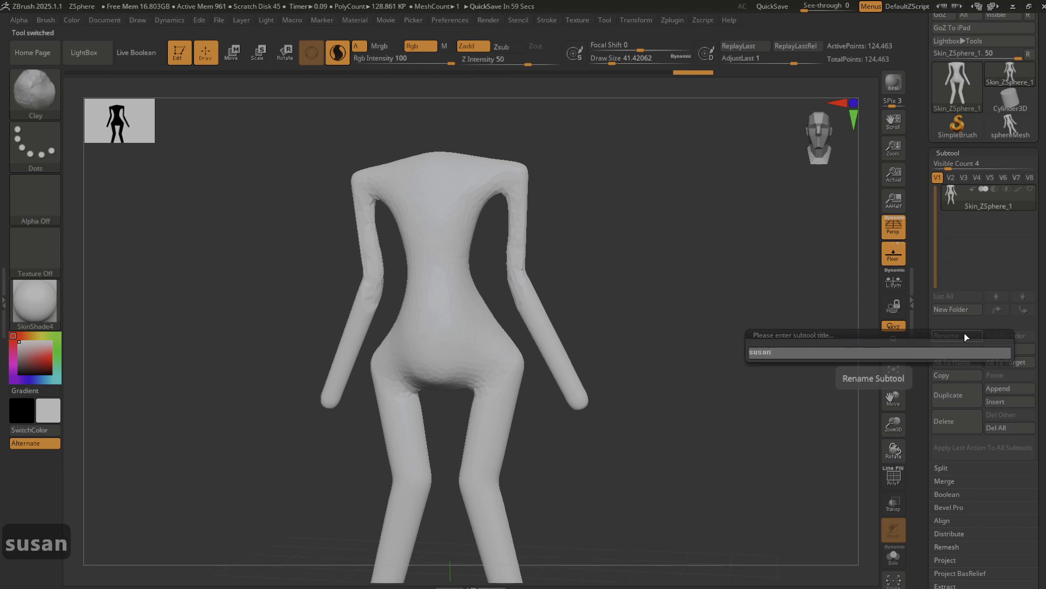
key("Return")
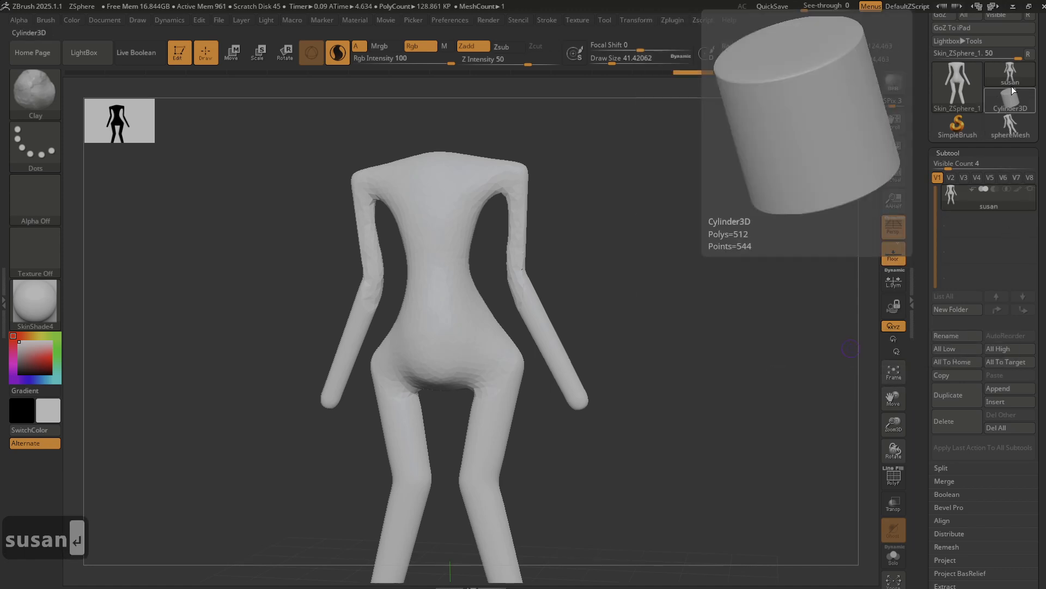
mouse_move(1017, 126)
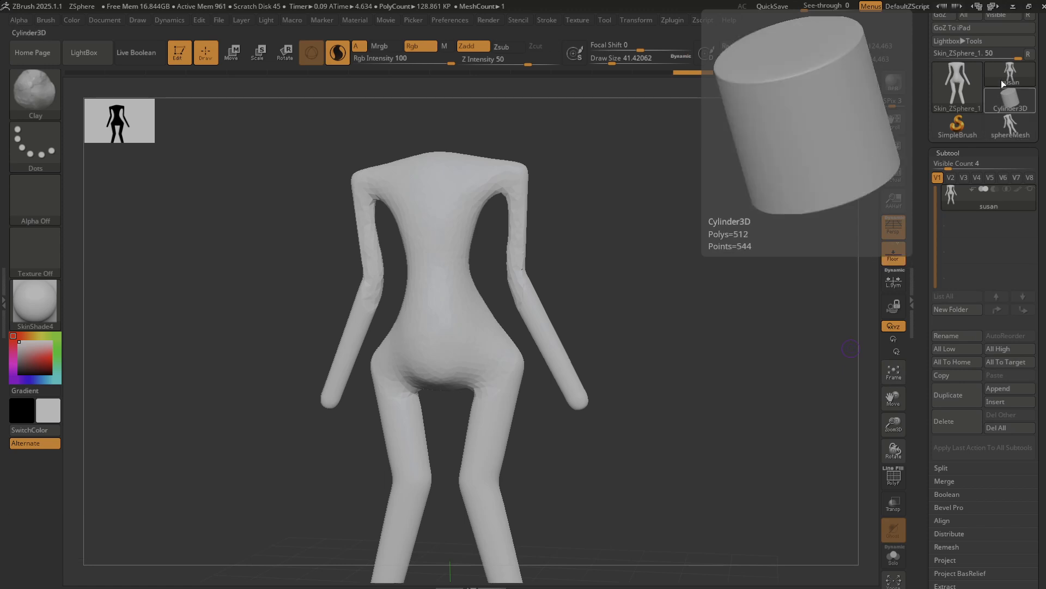